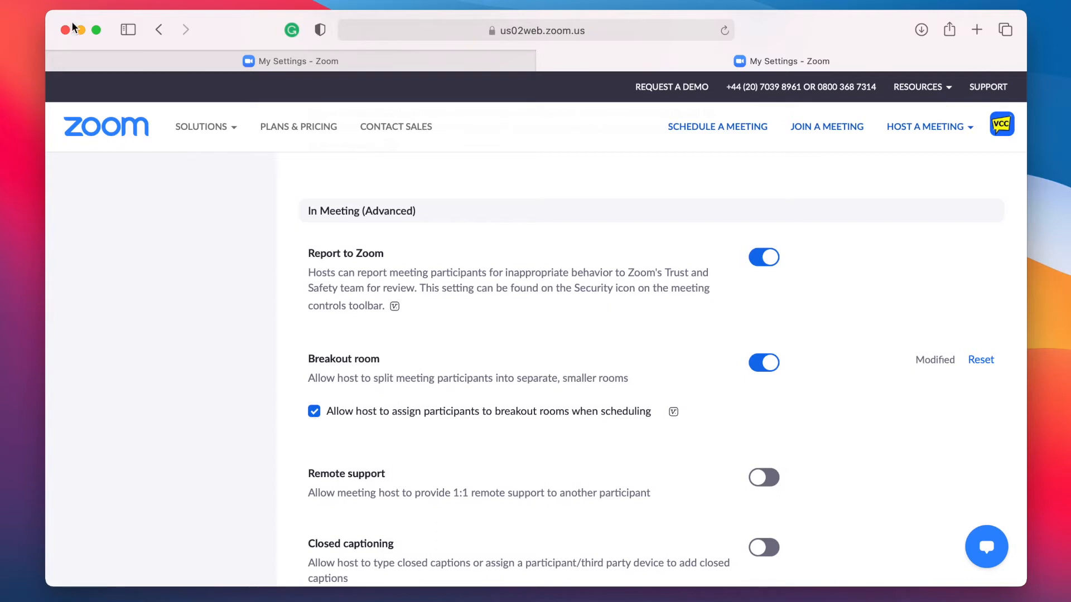
Step: Close the Settings page and show the Meetings list with upcoming meetings such as VCC Live!
{"action": "key", "text": "super+w"}
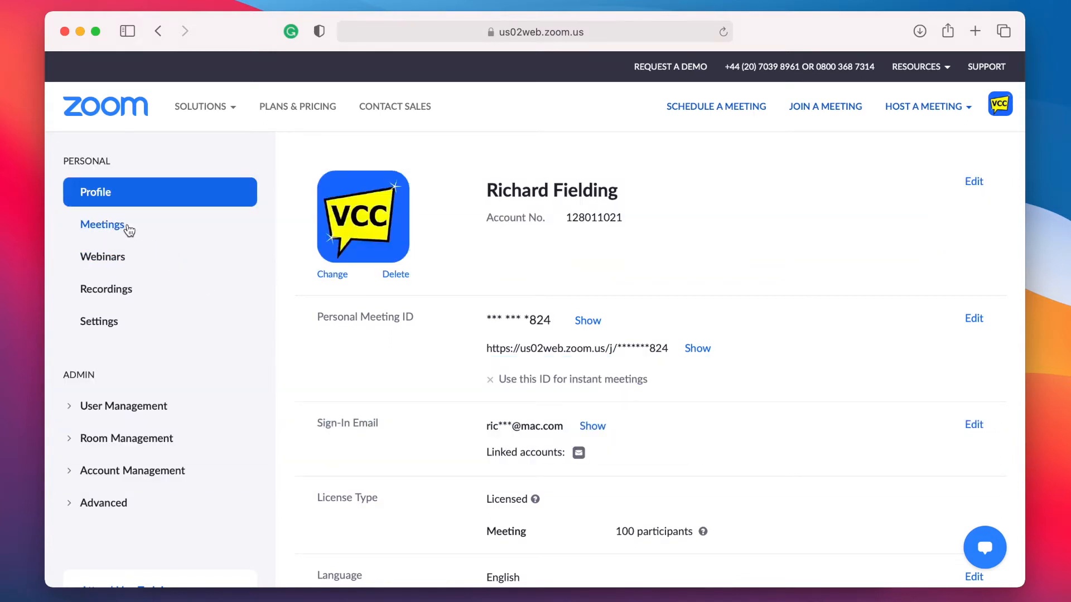
{"action": "left_click", "coordinate": [128, 227]}
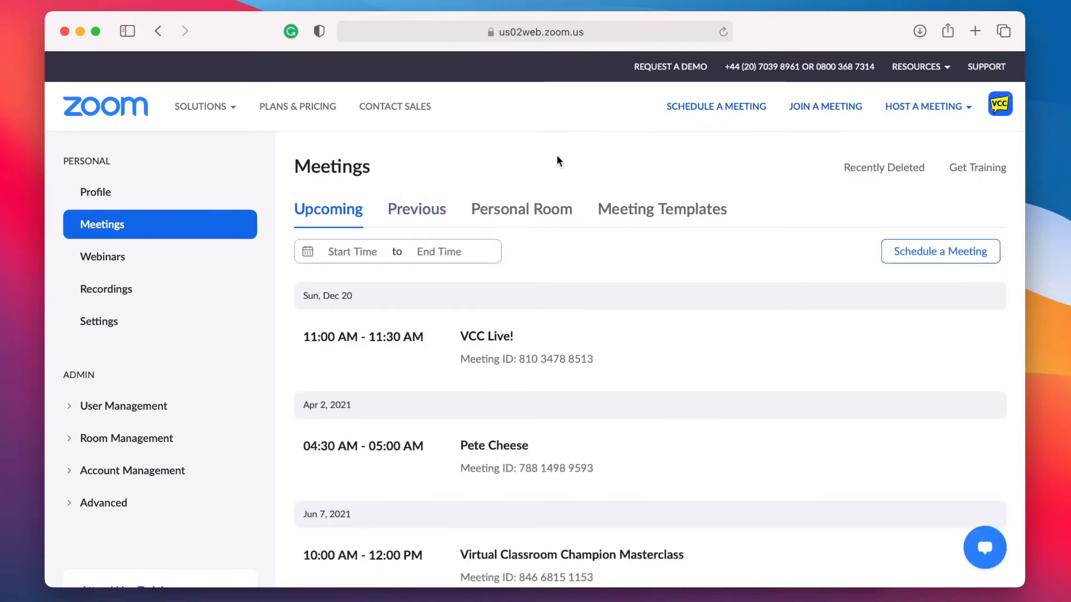
Step: Start a new meeting titled 'VCC Live!' with description 'an interactive classroom demo'
{"action": "left_click", "coordinate": [681, 109]}
{"action": "triple_click", "coordinate": [521, 248]}
{"action": "type", "text": "VCC Live!"}
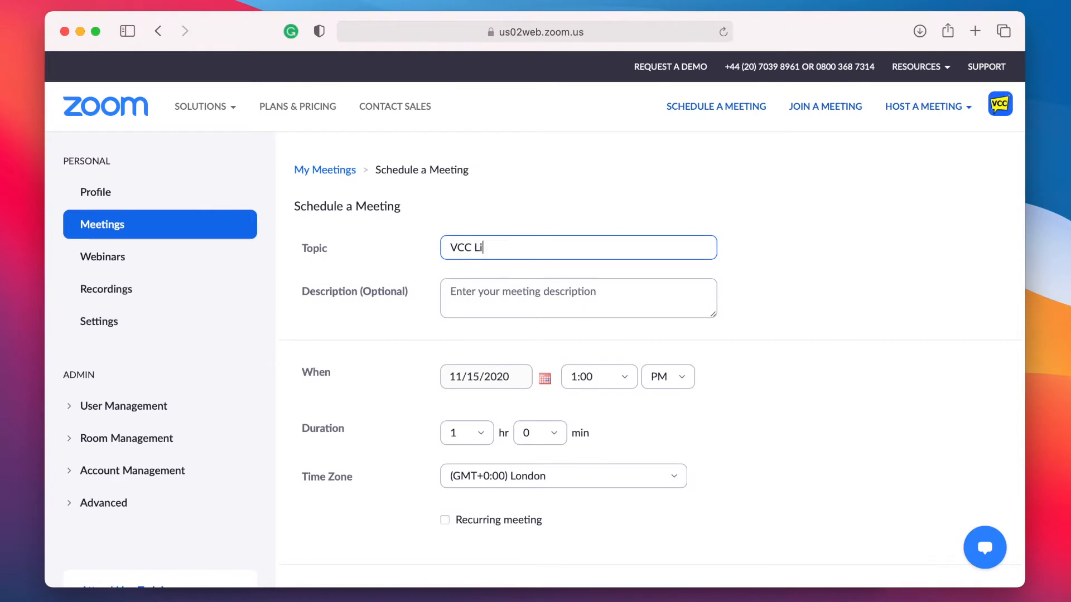
{"action": "left_click", "coordinate": [517, 290]}
{"action": "type", "text": "an interactive classroom demo"}
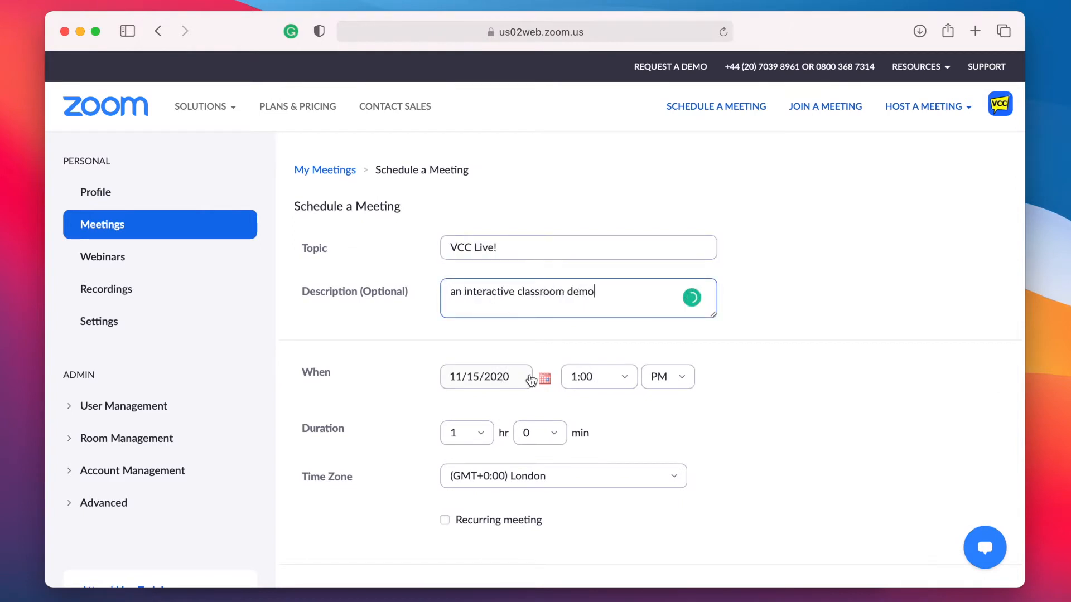
Step: Set the start time to 5:00 PM and enable Breakout Room pre-assign
{"action": "left_click", "coordinate": [599, 377]}
{"action": "scroll", "coordinate": [613, 502], "scroll_direction": "down", "scroll_amount": 3}
{"action": "left_click", "coordinate": [591, 510]}
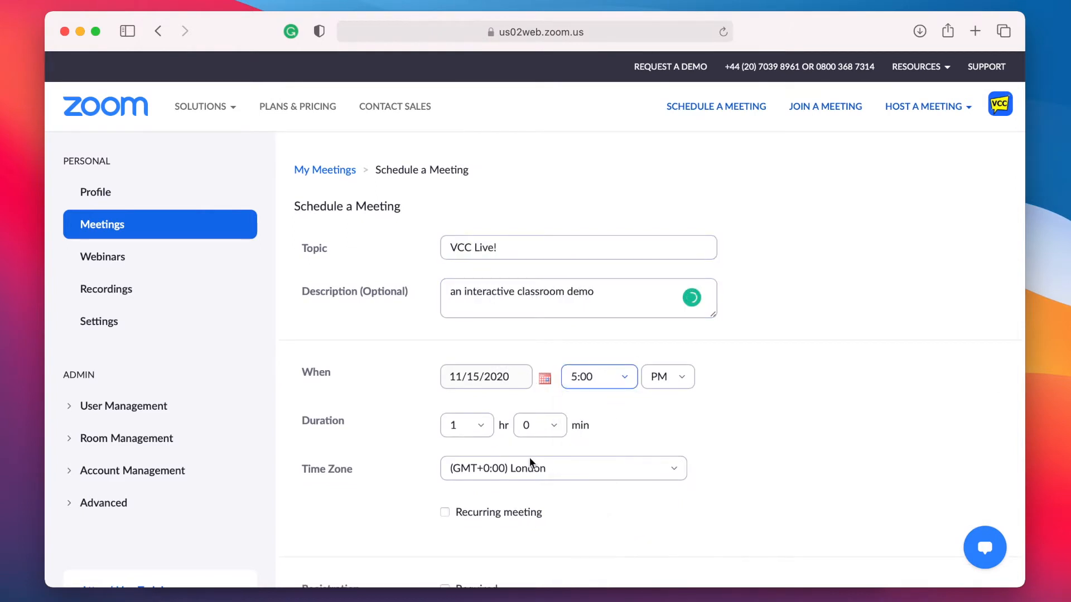
{"action": "scroll", "coordinate": [743, 463], "scroll_direction": "down", "scroll_amount": 6}
{"action": "scroll", "coordinate": [743, 465], "scroll_direction": "down", "scroll_amount": 5}
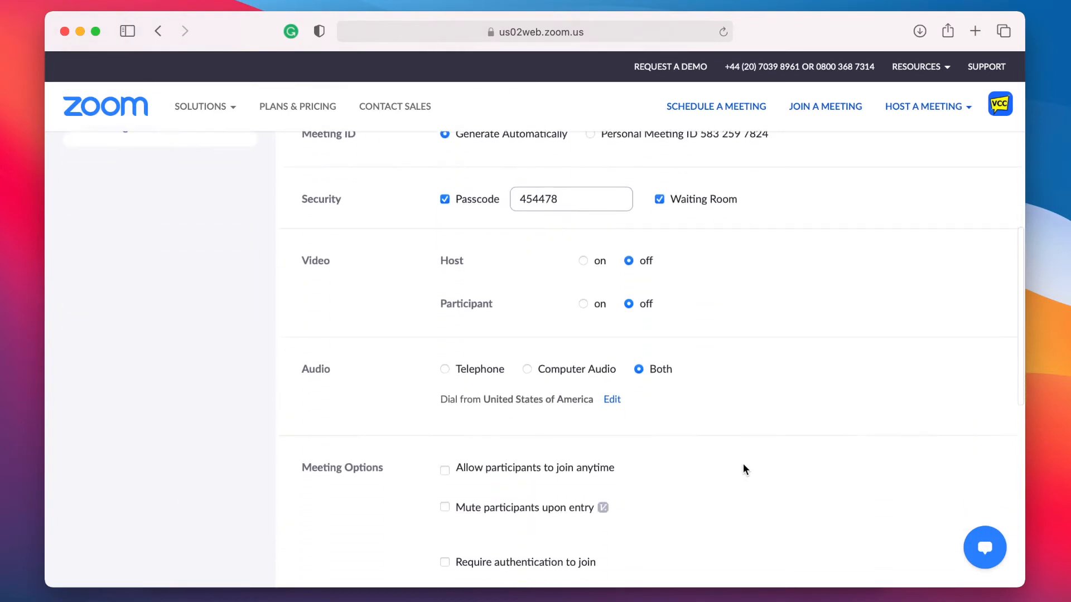
{"action": "scroll", "coordinate": [743, 467], "scroll_direction": "down", "scroll_amount": 2}
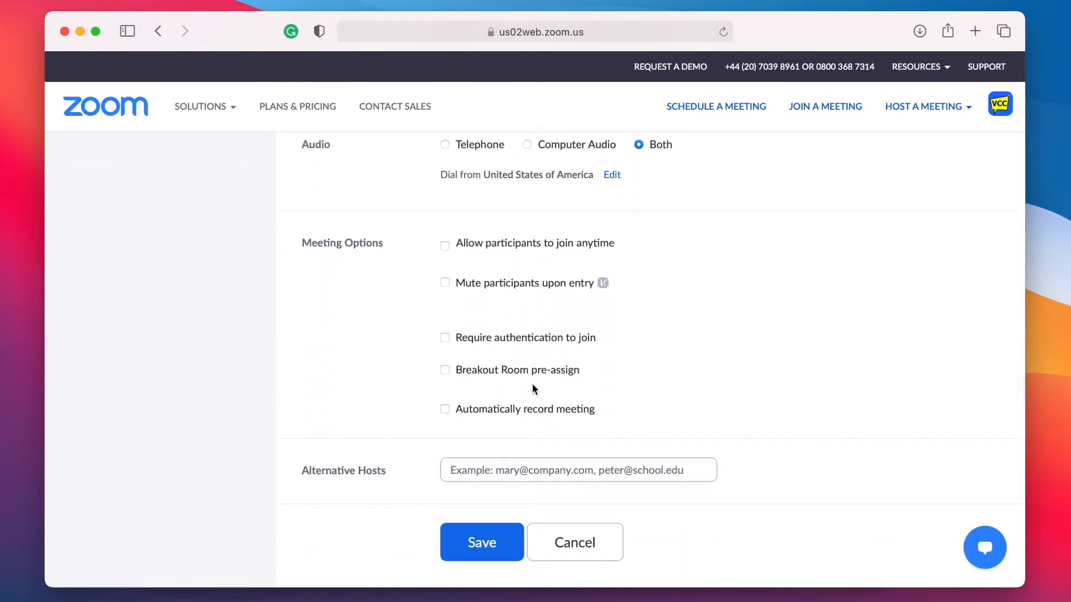
{"action": "left_click", "coordinate": [444, 370]}
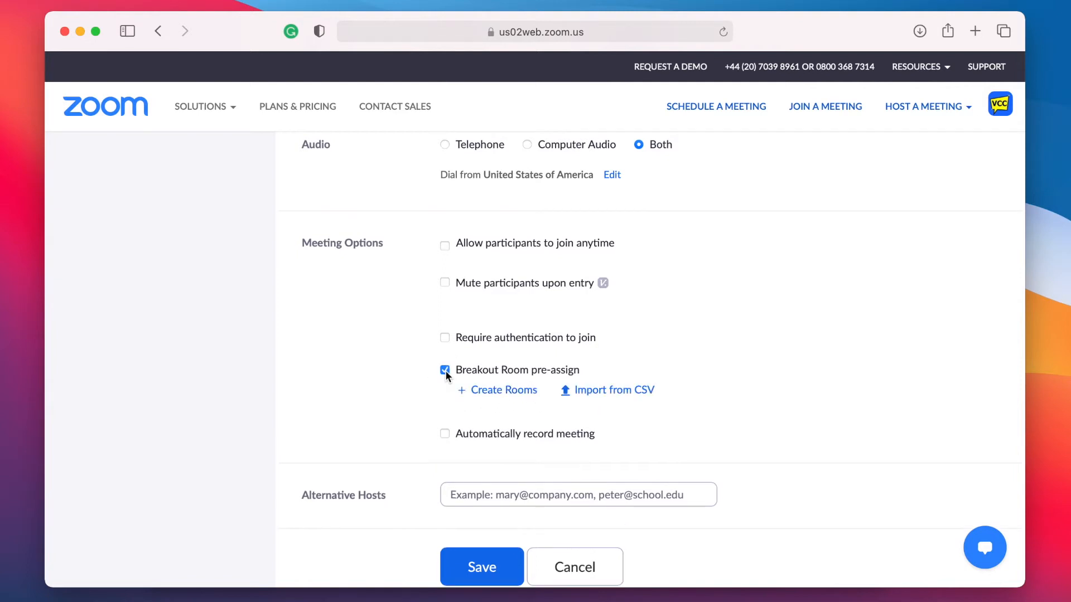
Step: Create three breakout rooms, Breakout Room 1 to 3, and check each one
{"action": "left_click", "coordinate": [489, 390]}
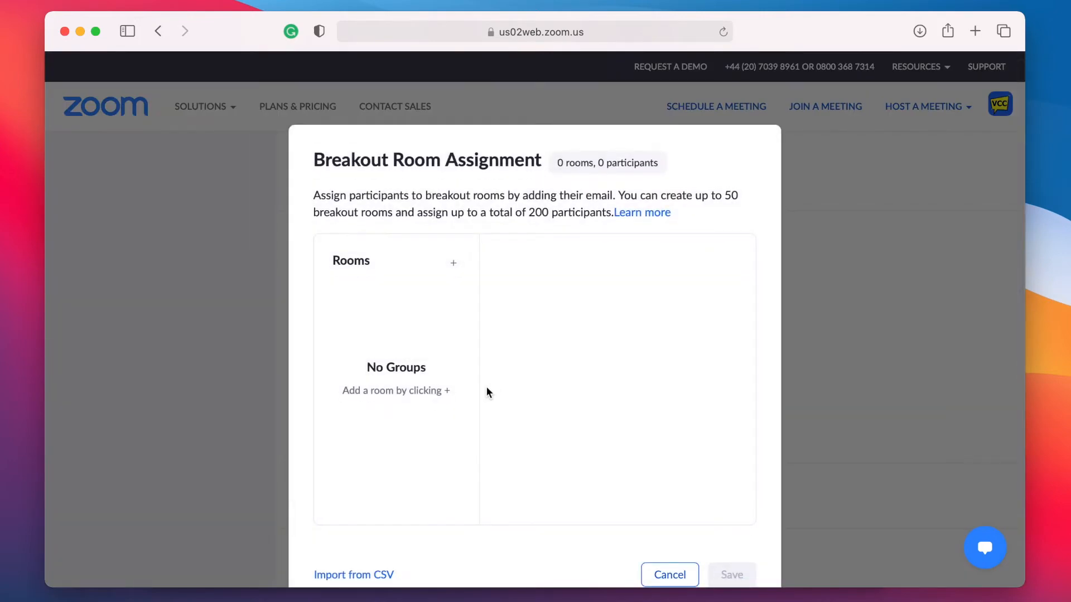
{"action": "left_click", "coordinate": [451, 342]}
{"action": "left_click", "coordinate": [453, 264]}
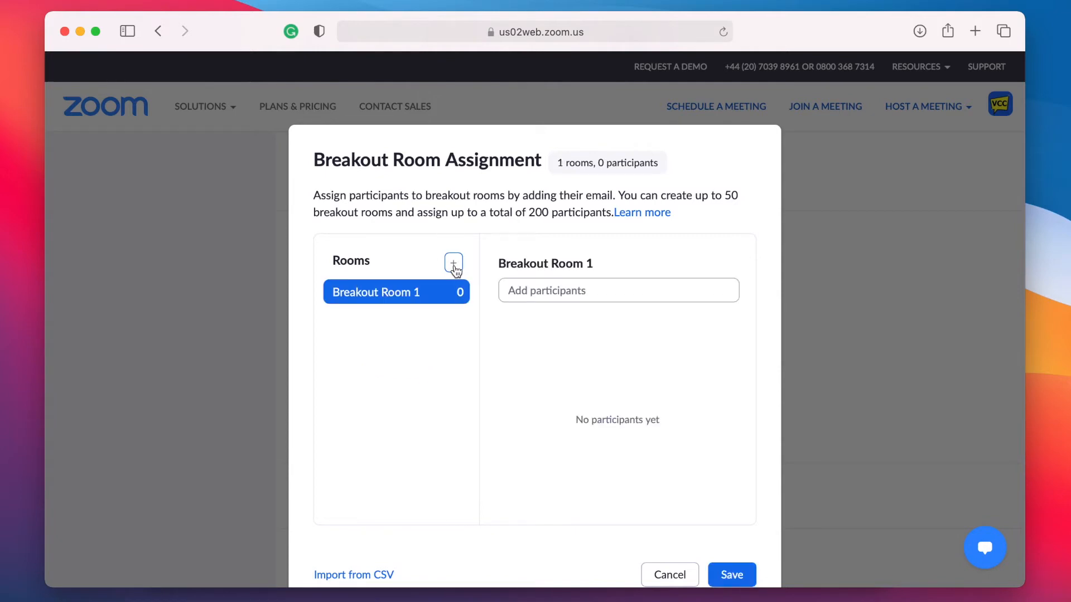
{"action": "left_click", "coordinate": [454, 264]}
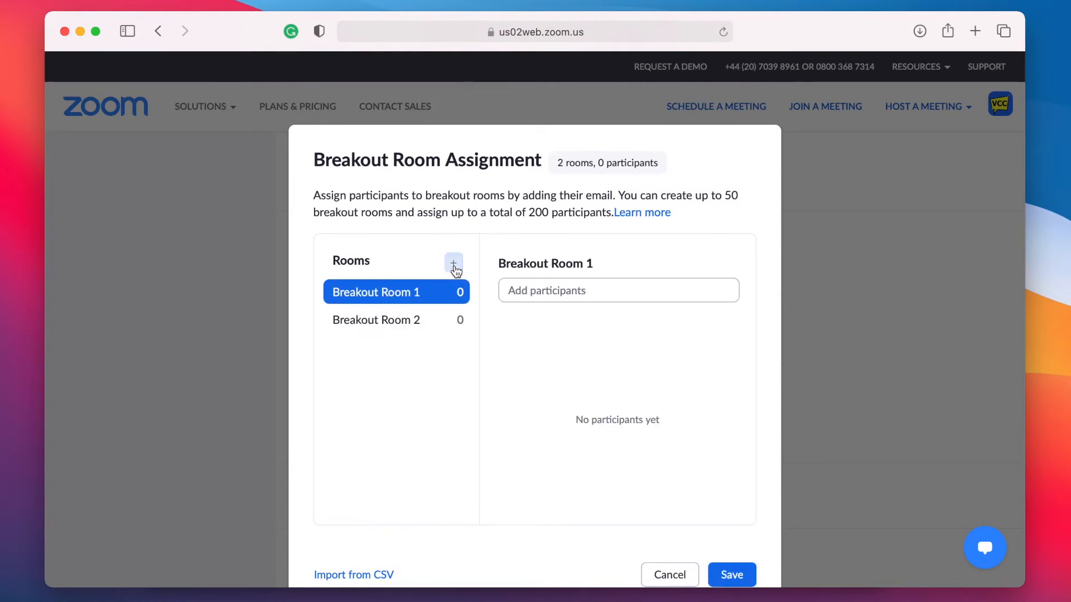
{"action": "left_click", "coordinate": [454, 265]}
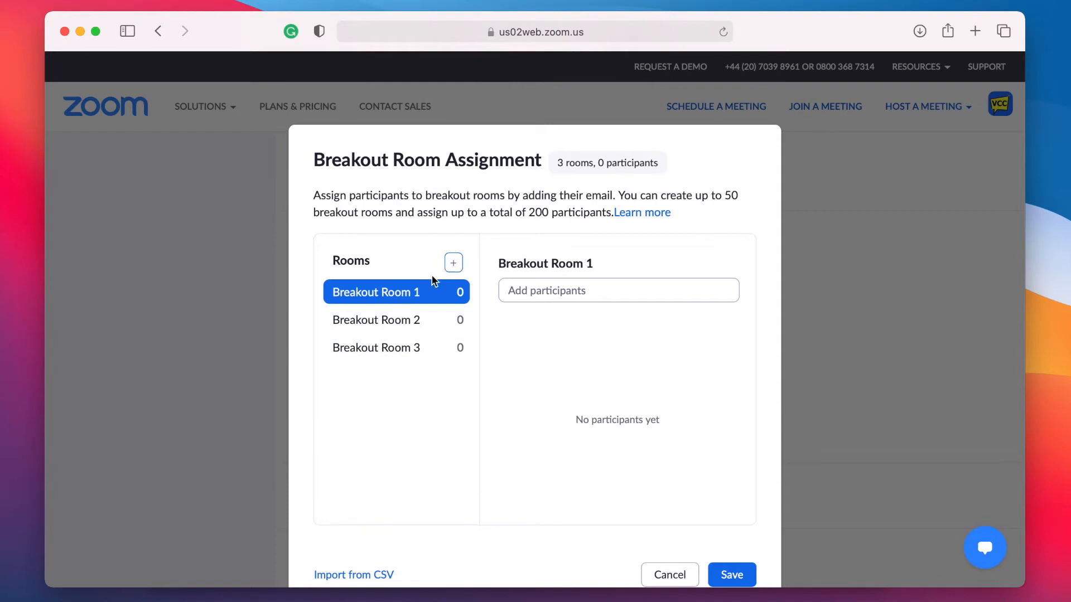
{"action": "left_click", "coordinate": [382, 319]}
{"action": "left_click", "coordinate": [375, 349]}
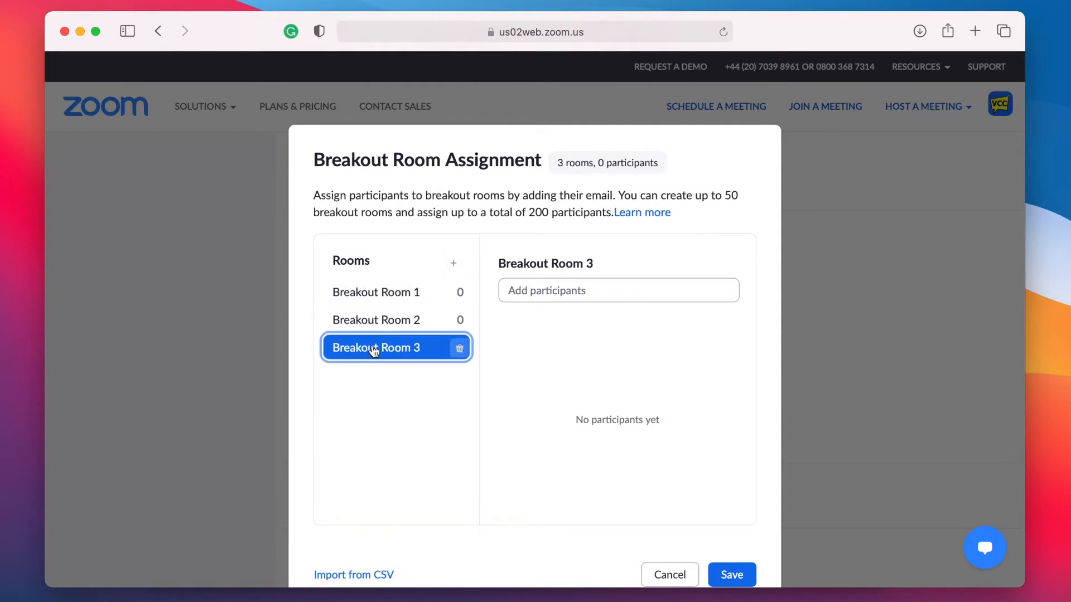
{"action": "left_click", "coordinate": [370, 296]}
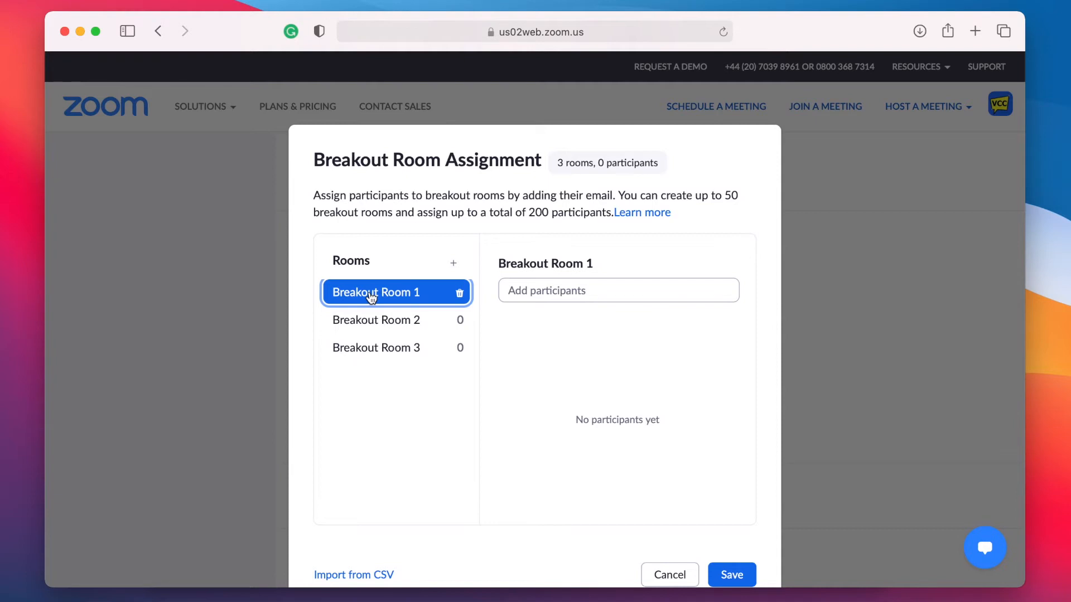
{"action": "mouse_move", "coordinate": [535, 266]}
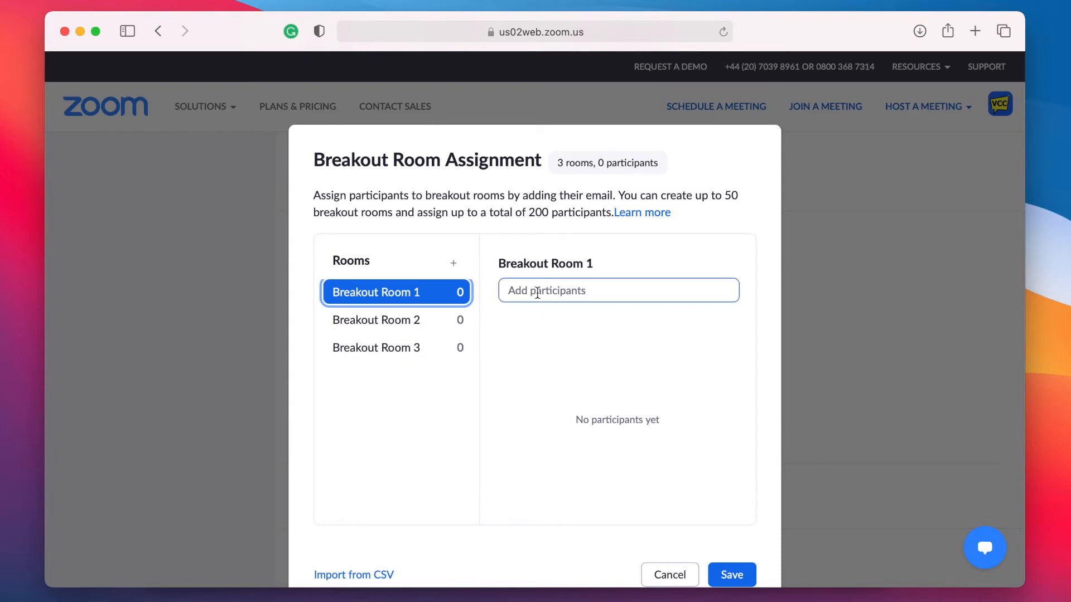
Step: Enter three participants' e-mail addresses into Breakout Room 1
{"action": "left_click", "coordinate": [537, 292]}
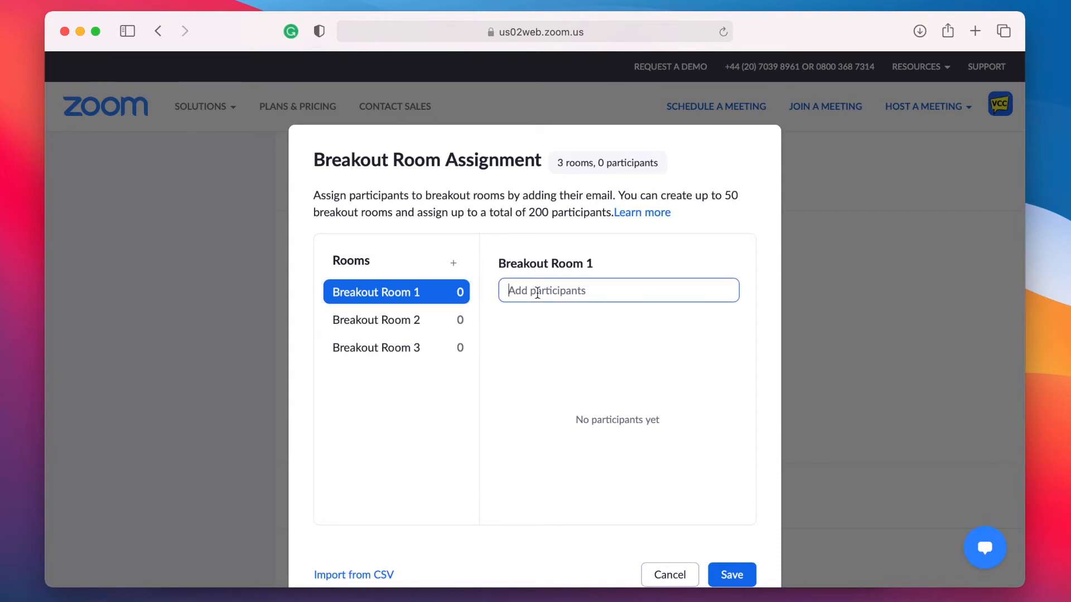
{"action": "key", "text": "Return"}
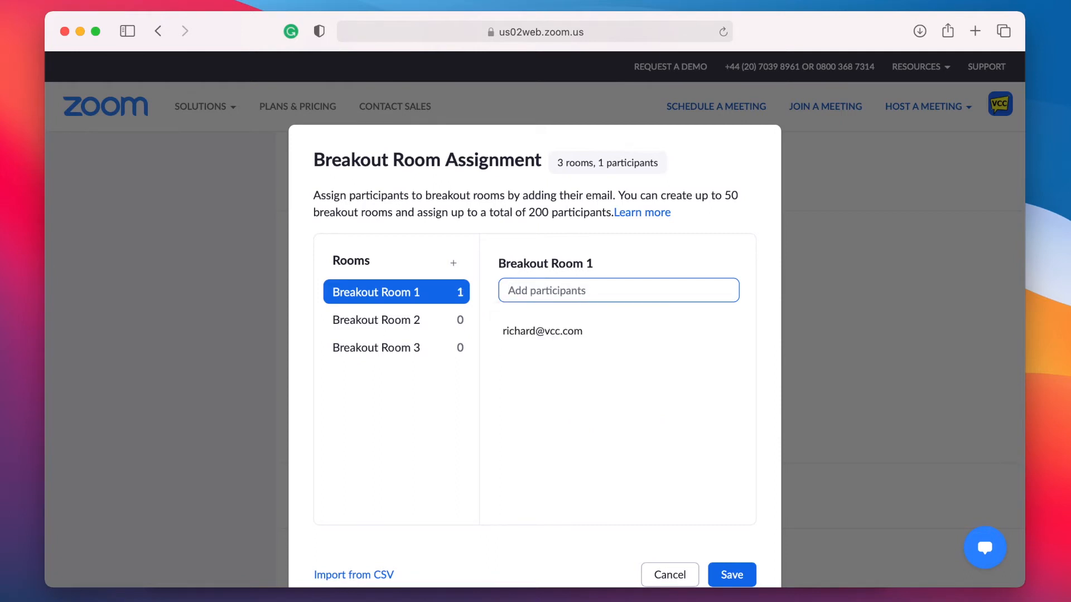
{"action": "key", "text": "Return"}
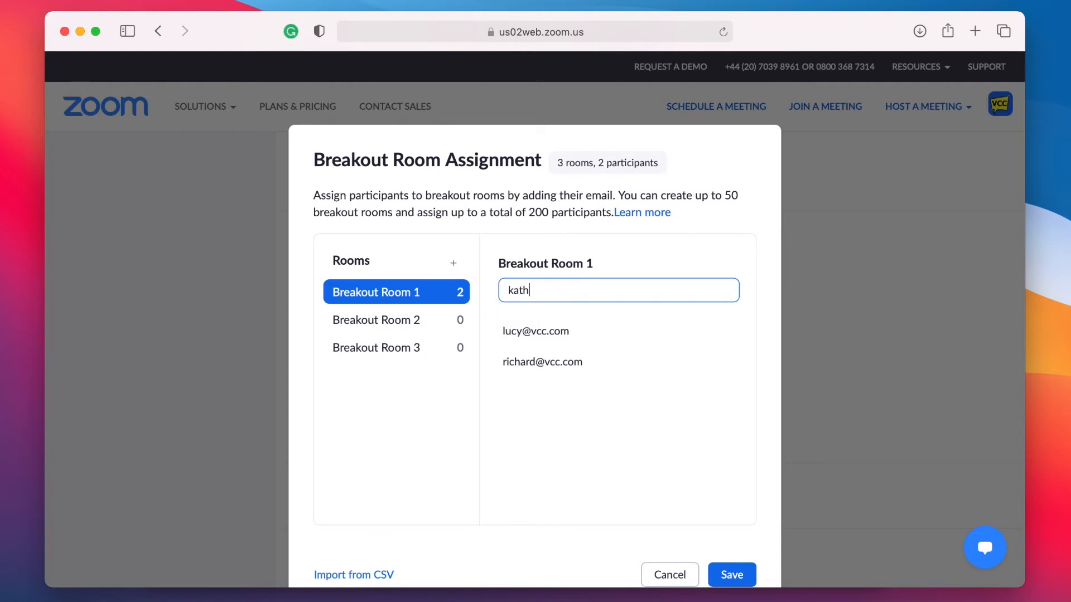
{"action": "key", "text": "Return"}
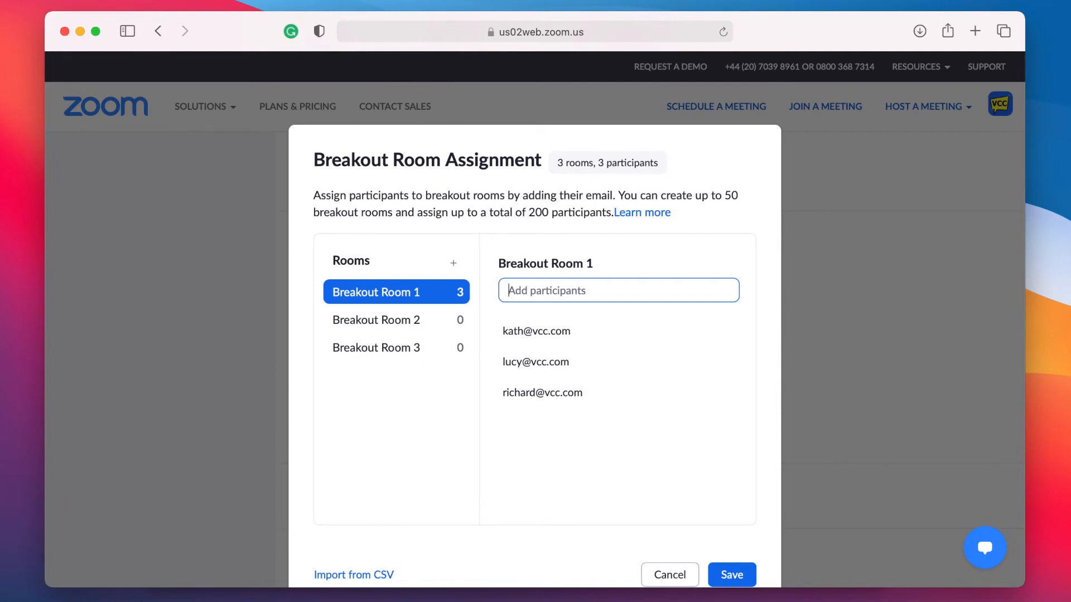
{"action": "mouse_move", "coordinate": [510, 334]}
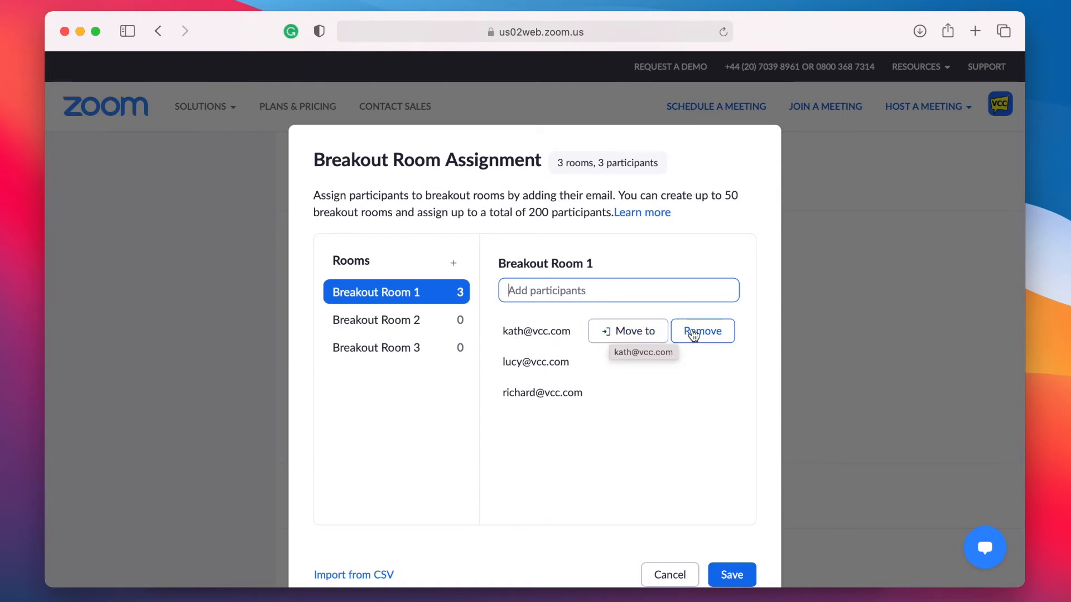
Step: Move one participant from Room 1 to Breakout Room 2 and another to Breakout Room 3
{"action": "left_click", "coordinate": [640, 369]}
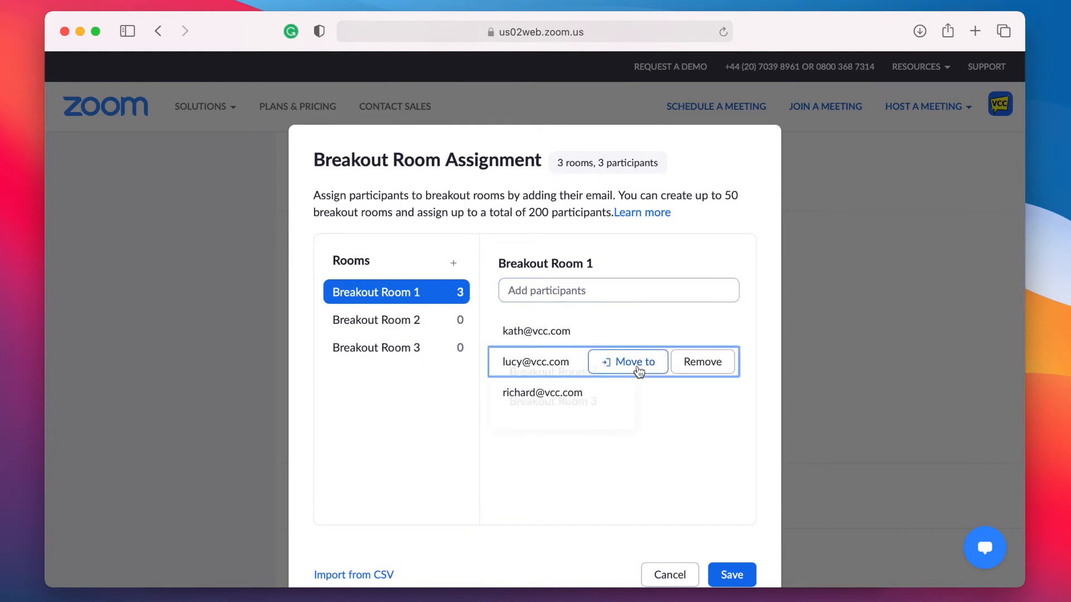
{"action": "left_click", "coordinate": [597, 372]}
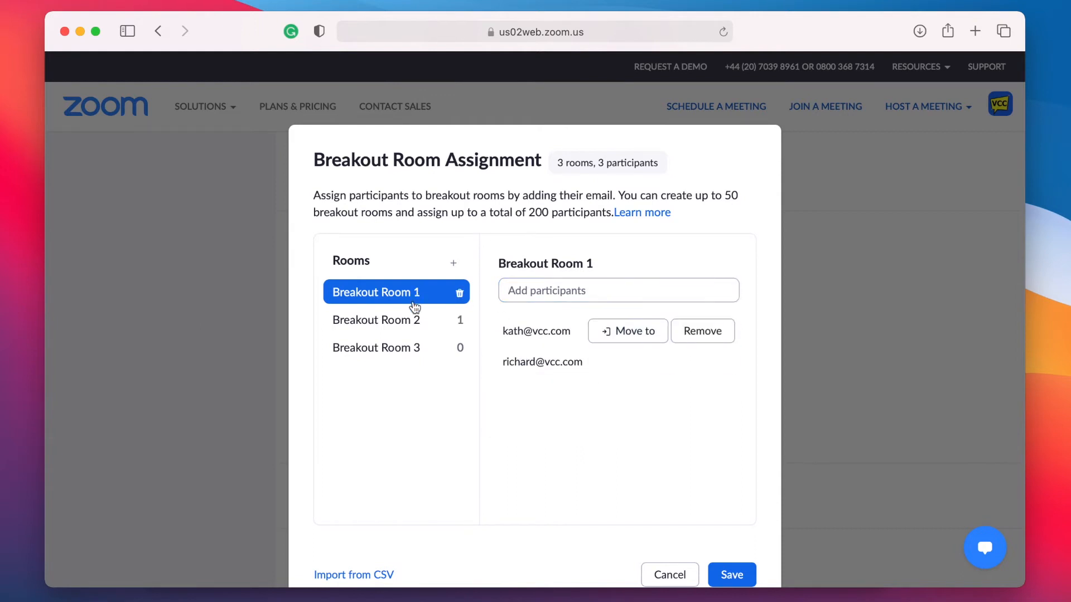
{"action": "left_click", "coordinate": [404, 322]}
{"action": "left_click", "coordinate": [401, 350]}
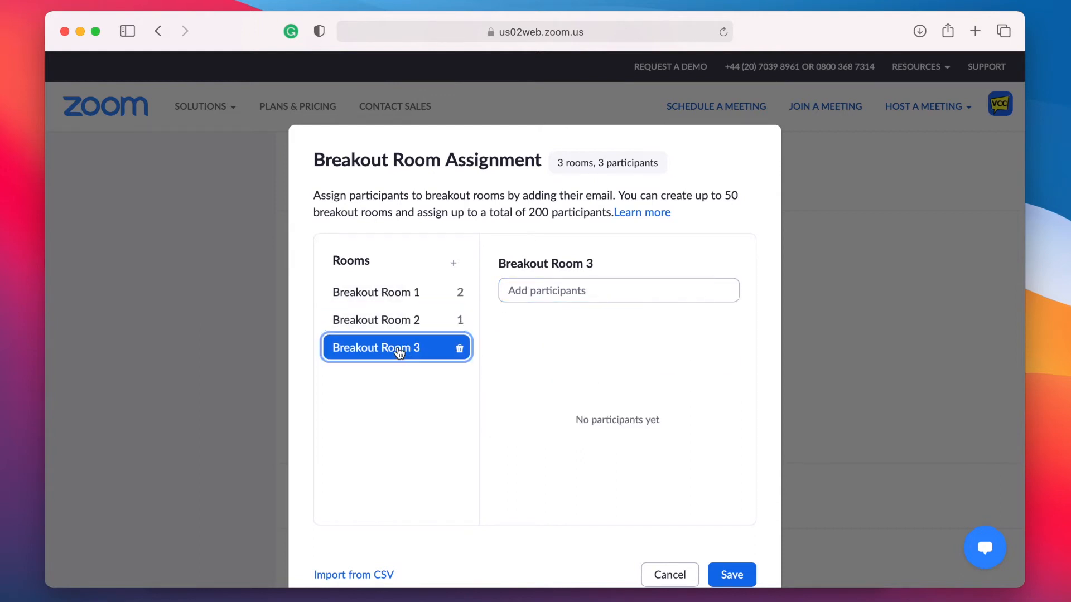
{"action": "left_click", "coordinate": [403, 296]}
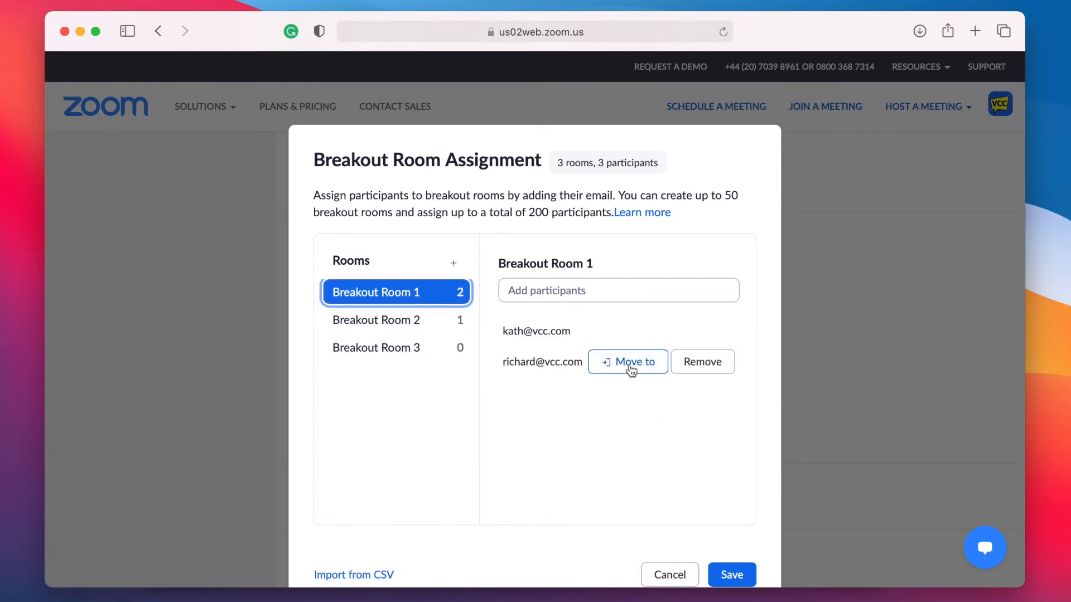
{"action": "left_click", "coordinate": [626, 364]}
{"action": "left_click", "coordinate": [579, 403]}
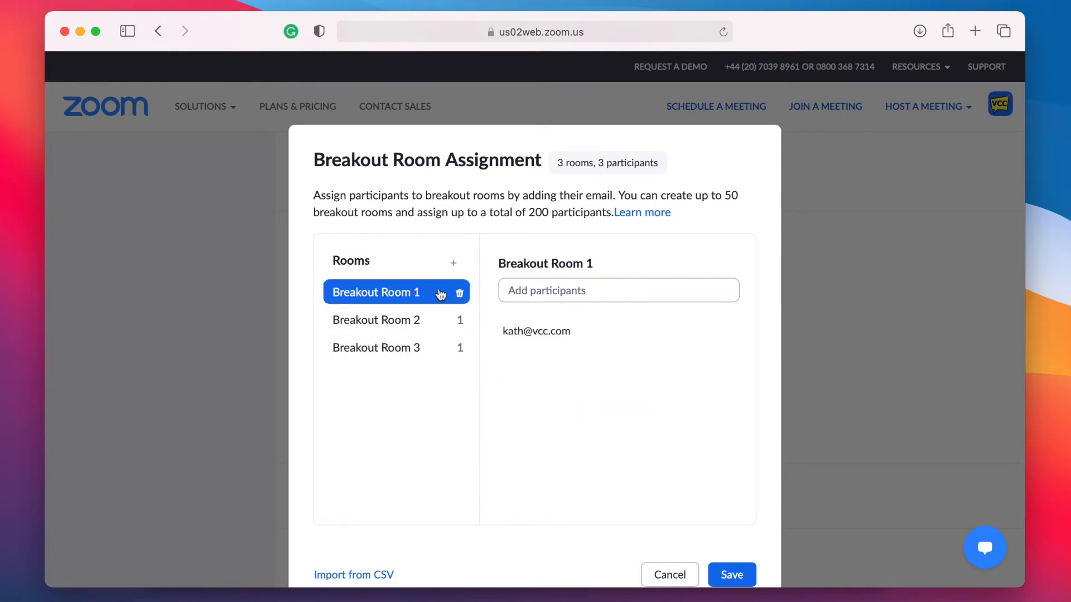
{"action": "left_click", "coordinate": [398, 322]}
{"action": "left_click", "coordinate": [388, 351]}
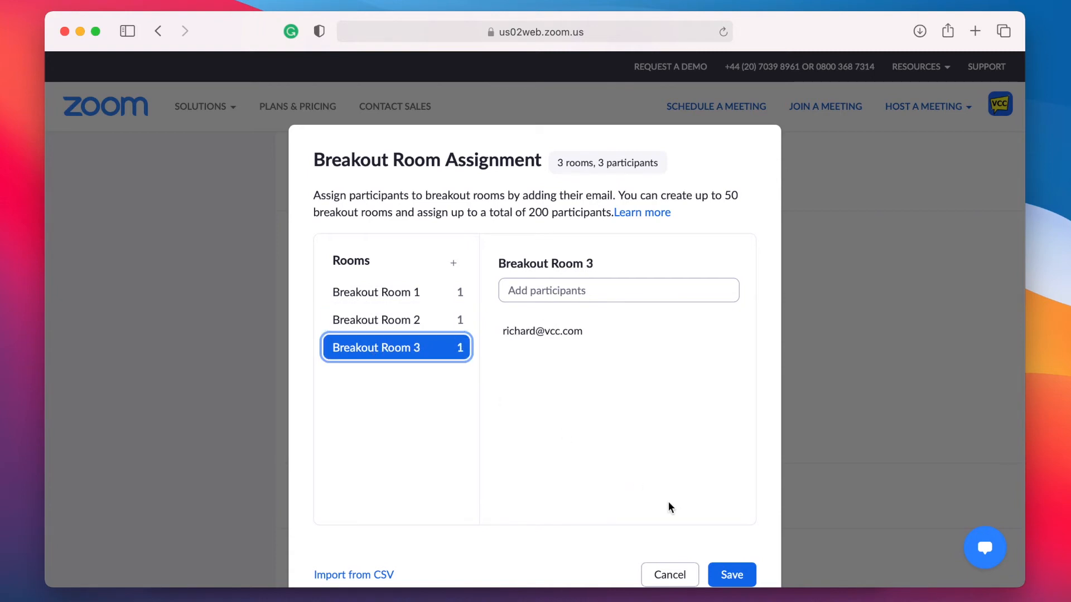
Step: Save the breakout room assignments and the meeting's settings
{"action": "scroll", "coordinate": [668, 501], "scroll_direction": "down", "scroll_amount": 2}
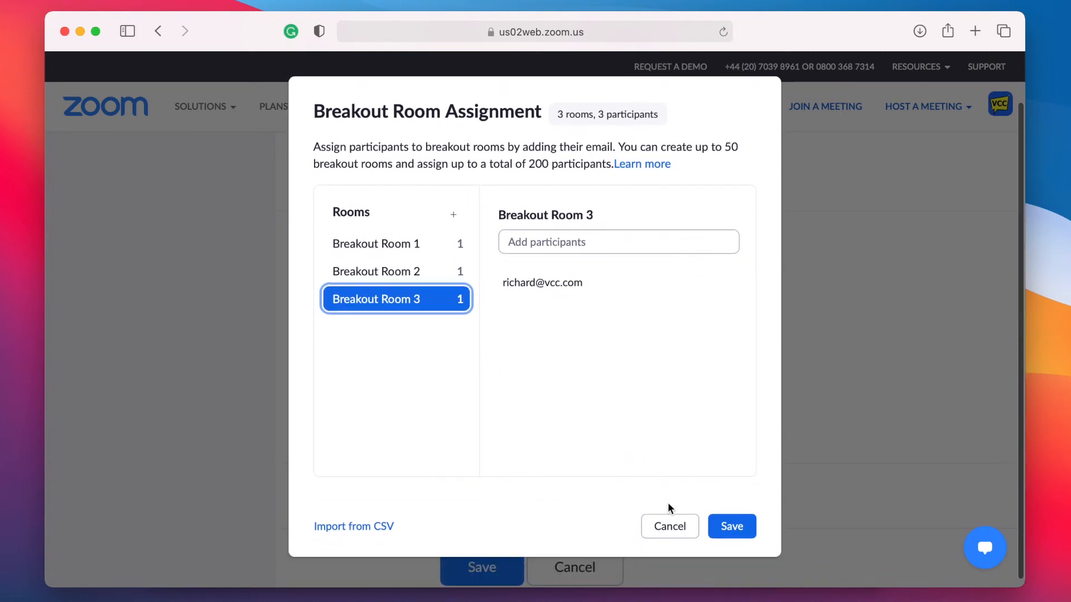
{"action": "left_click", "coordinate": [728, 532]}
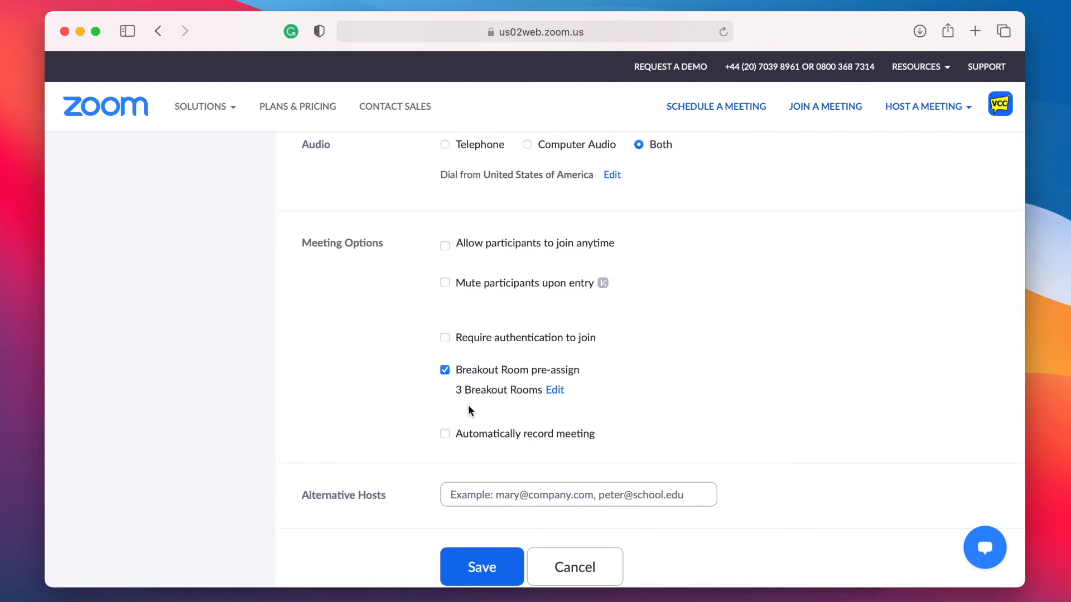
{"action": "left_click", "coordinate": [478, 569]}
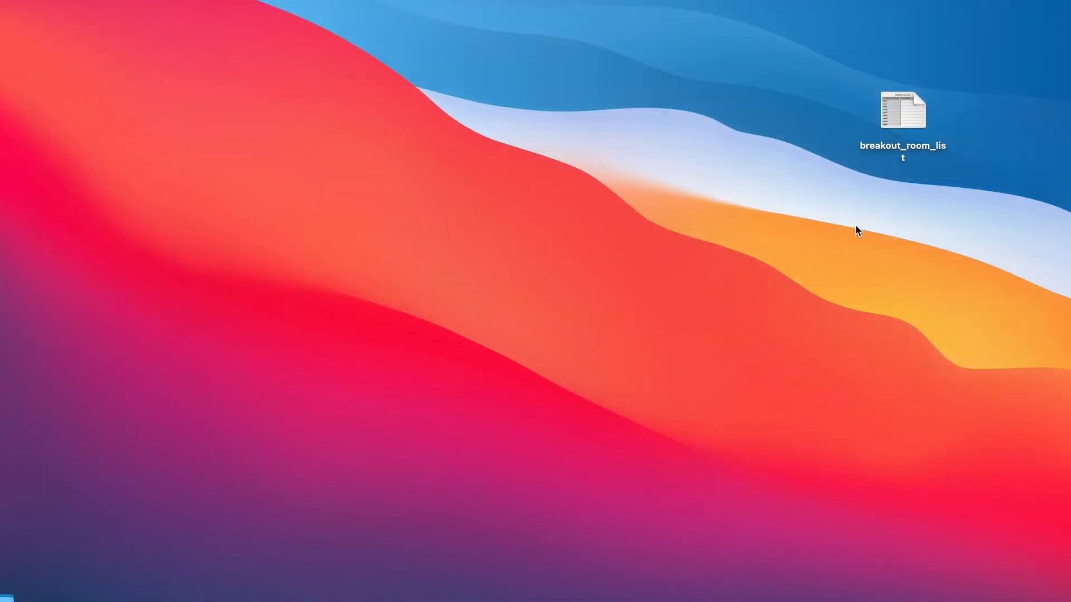
Step: Open breakout_room_list and enter the first e-mails for room1 in B3 and room2 in B6
{"action": "double_click", "coordinate": [907, 116]}
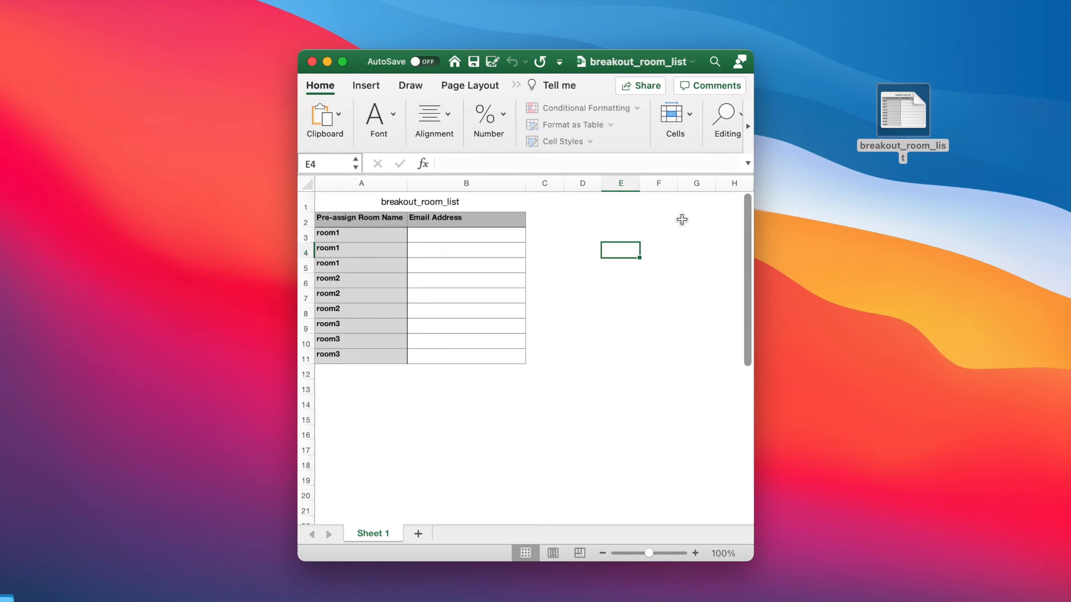
{"action": "left_click", "coordinate": [482, 235]}
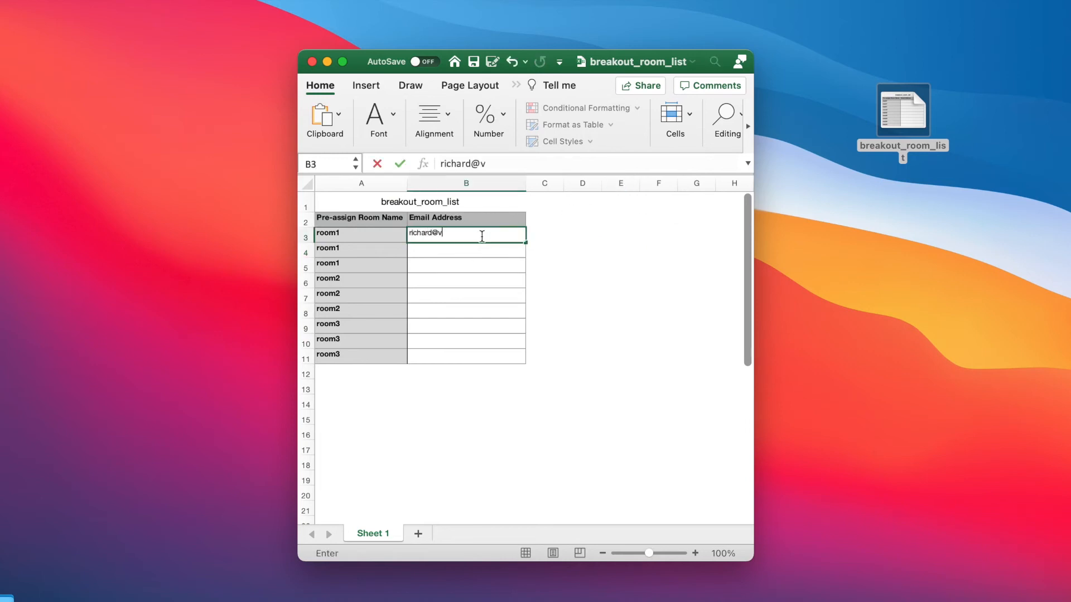
{"action": "left_click", "coordinate": [435, 280]}
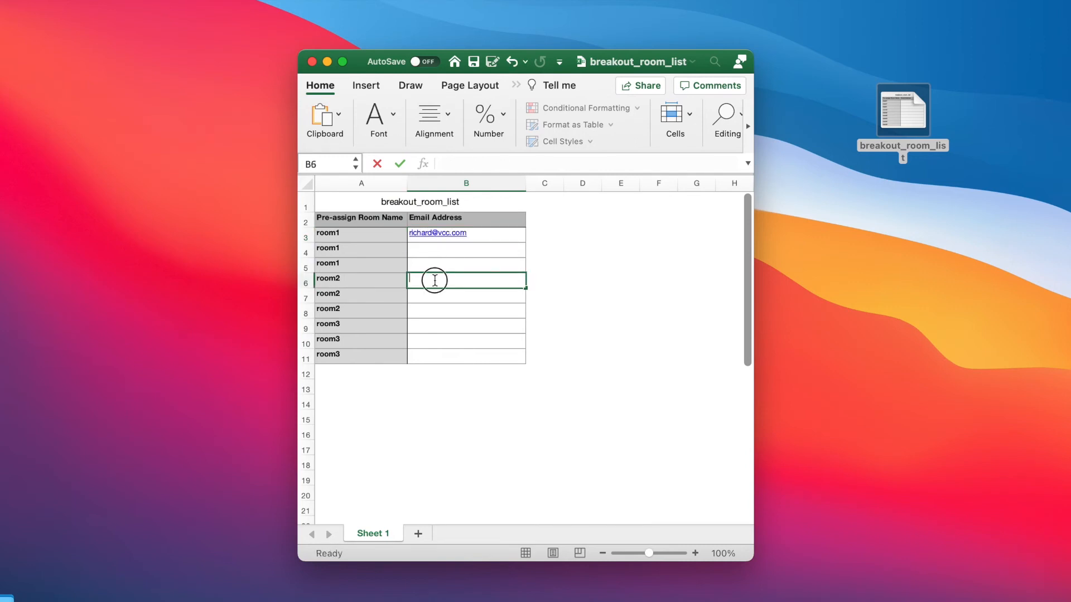
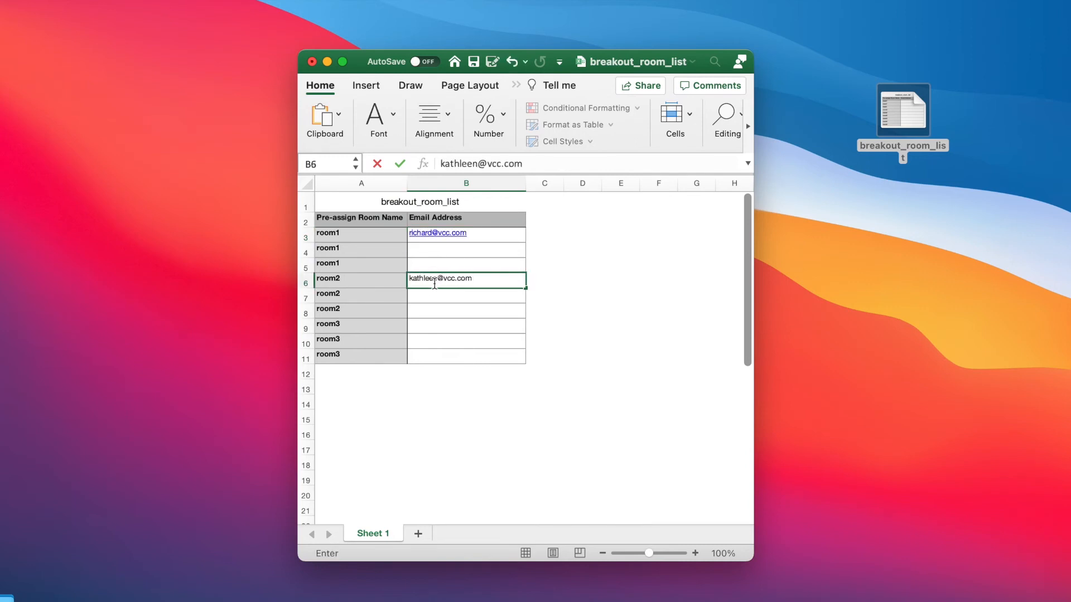
Step: Enter room3's e-mail in B9 and second e-mails for room2 in B7 and room1 in B4
{"action": "double_click", "coordinate": [425, 325]}
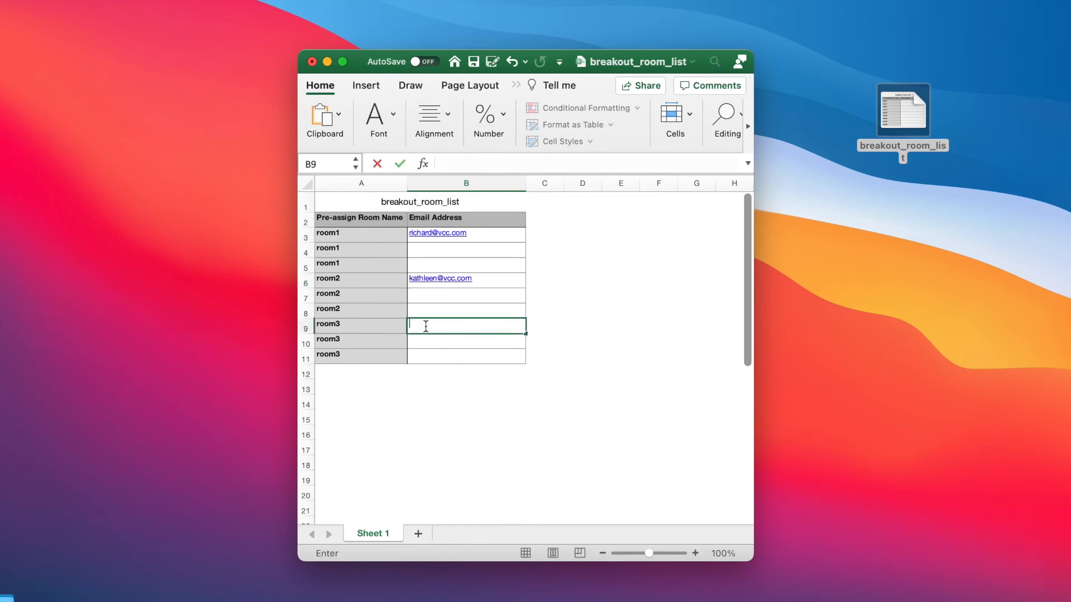
{"action": "left_click", "coordinate": [436, 295]}
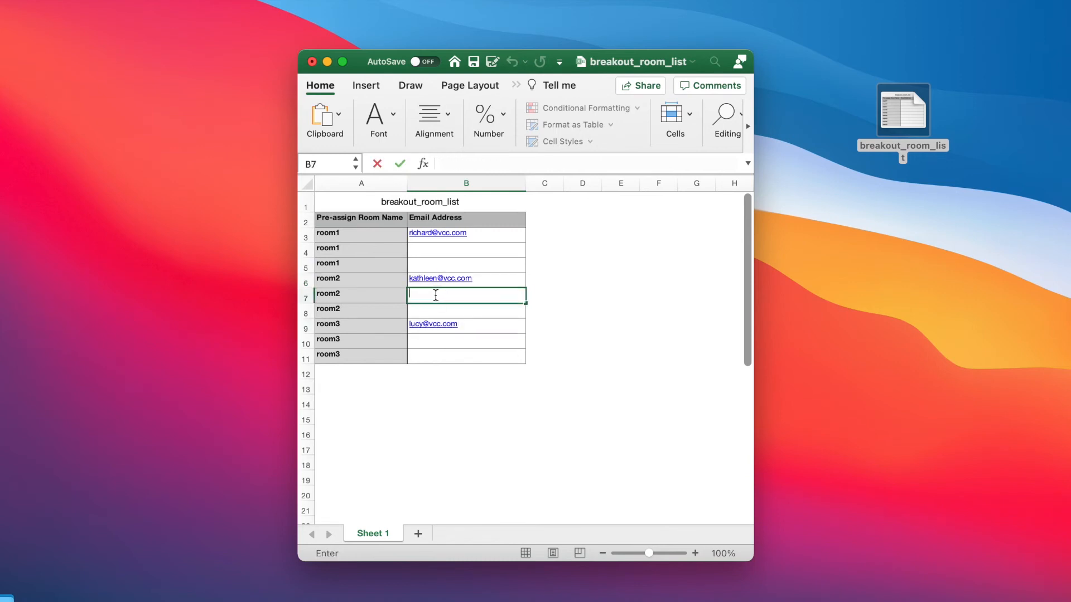
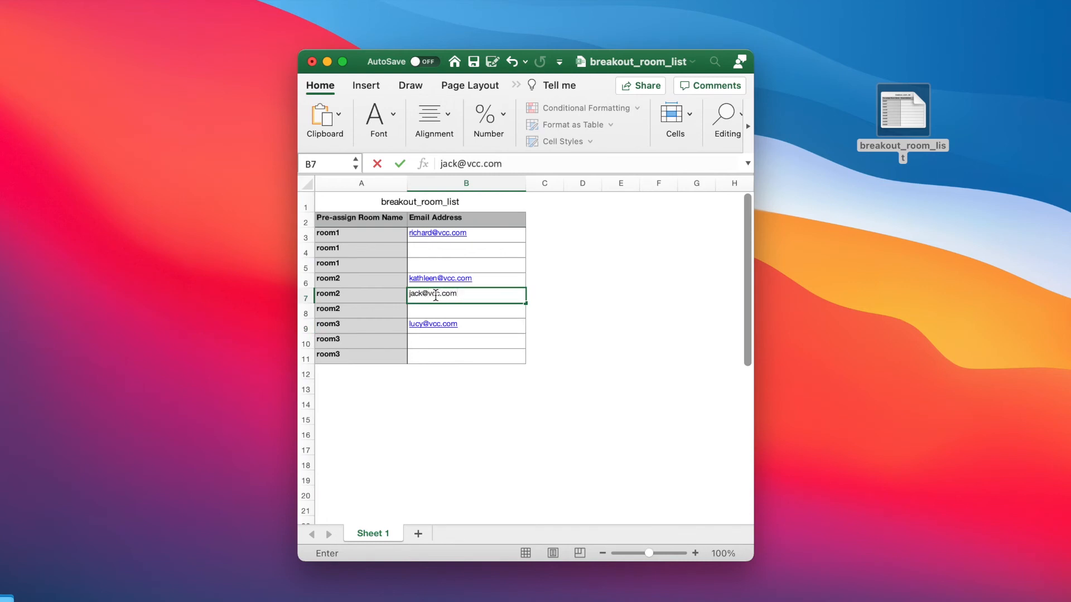
{"action": "left_click", "coordinate": [429, 249]}
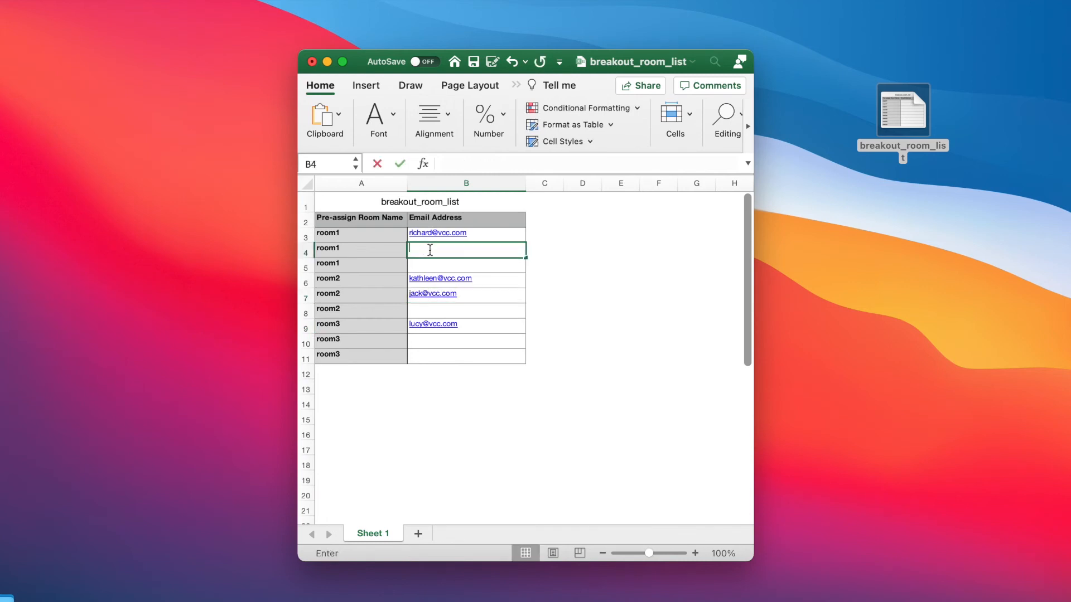
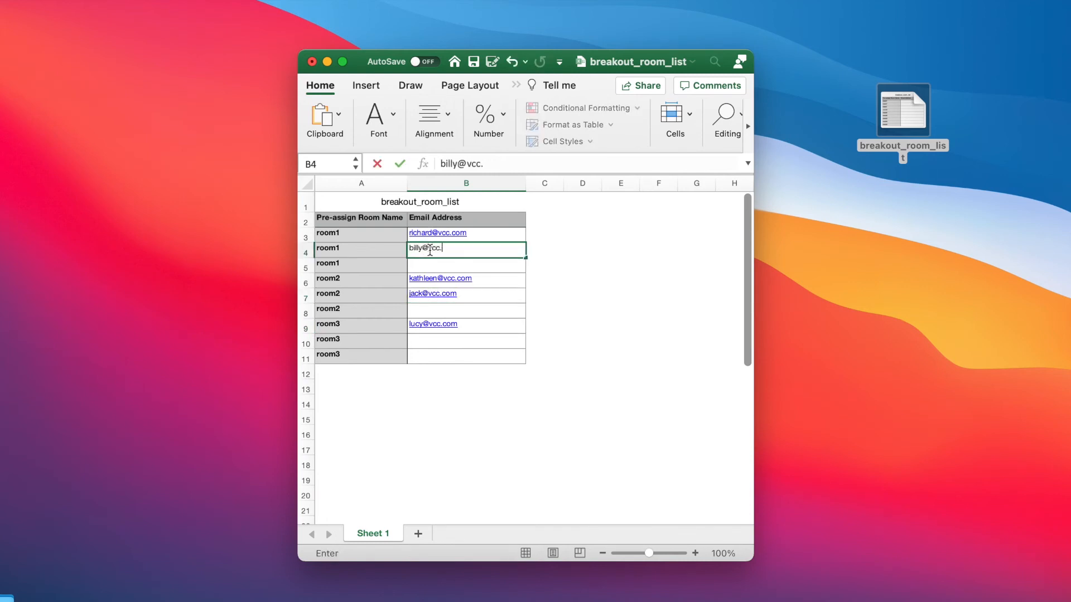
{"action": "left_click", "coordinate": [586, 372]}
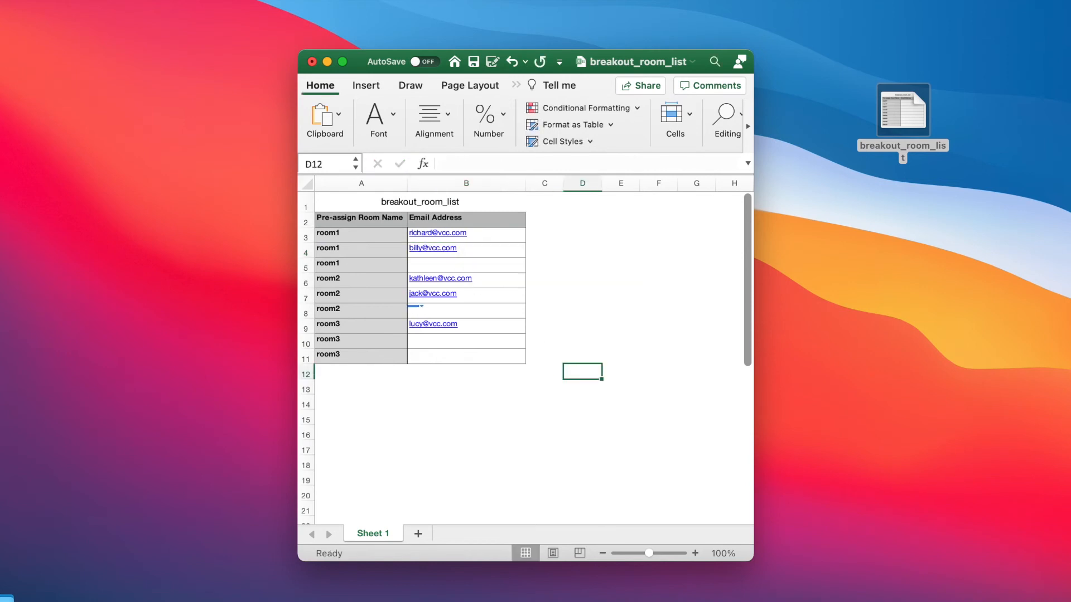
{"action": "left_click", "coordinate": [77, 0]}
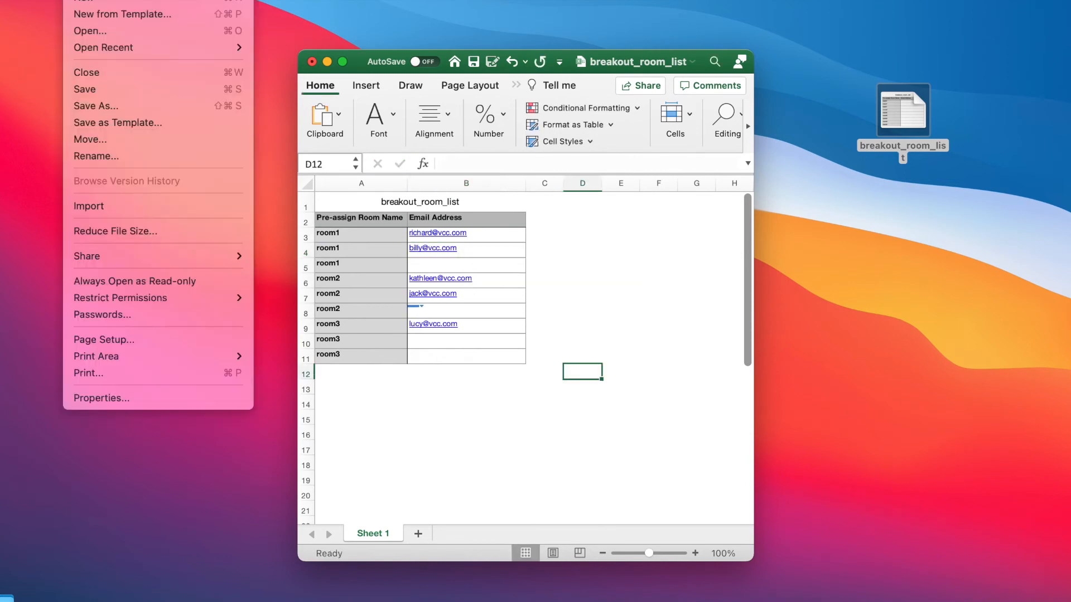
Step: Save breakout_room_list in CSV UTF-8 (Comma-delimited) (.csv) format
{"action": "left_click", "coordinate": [97, 106]}
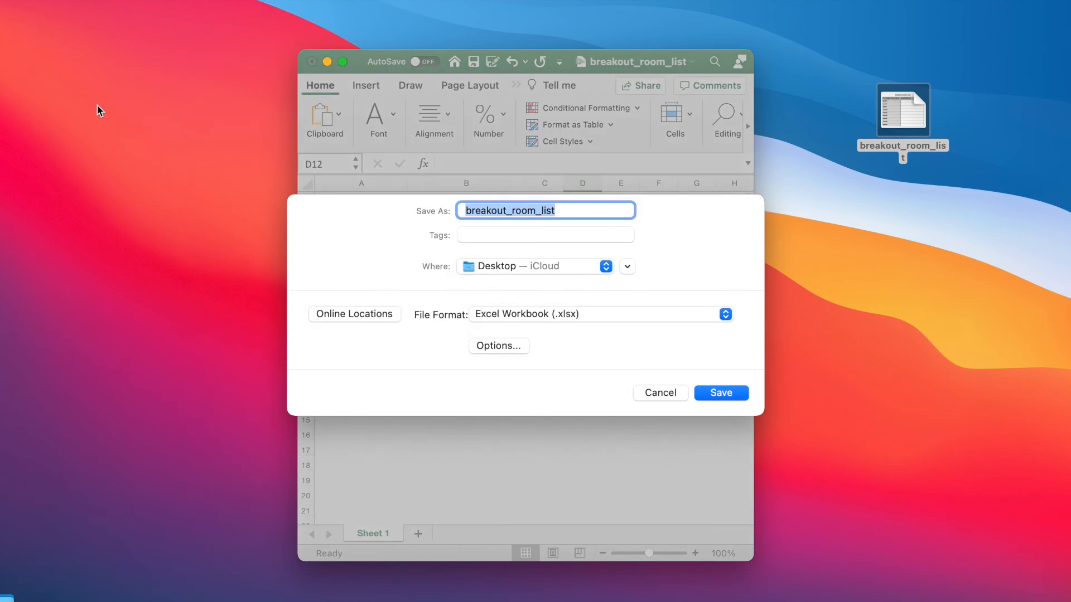
{"action": "left_click", "coordinate": [510, 311]}
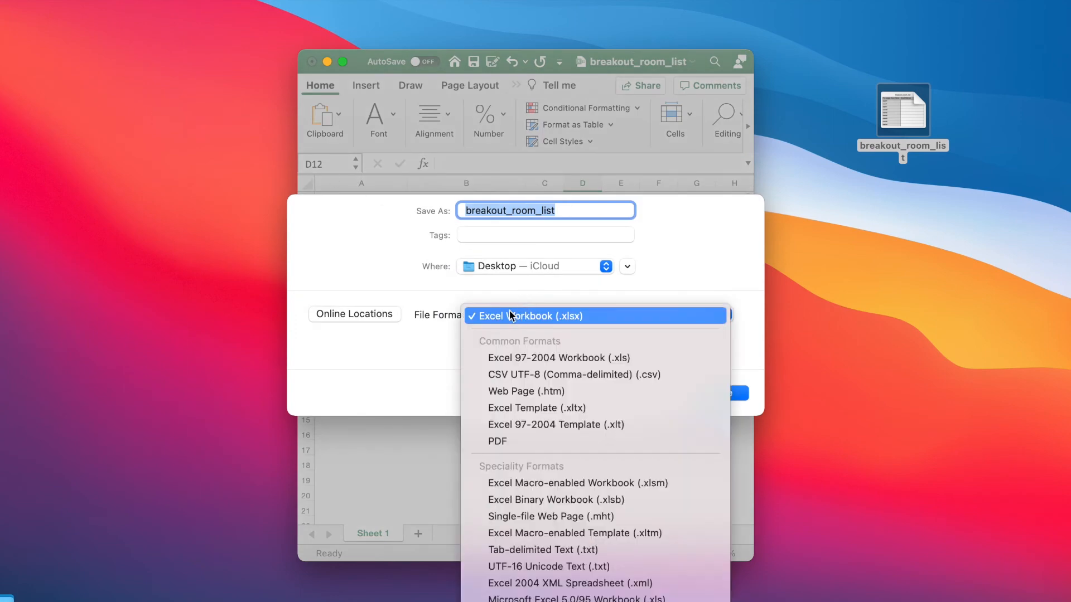
{"action": "left_click", "coordinate": [538, 375]}
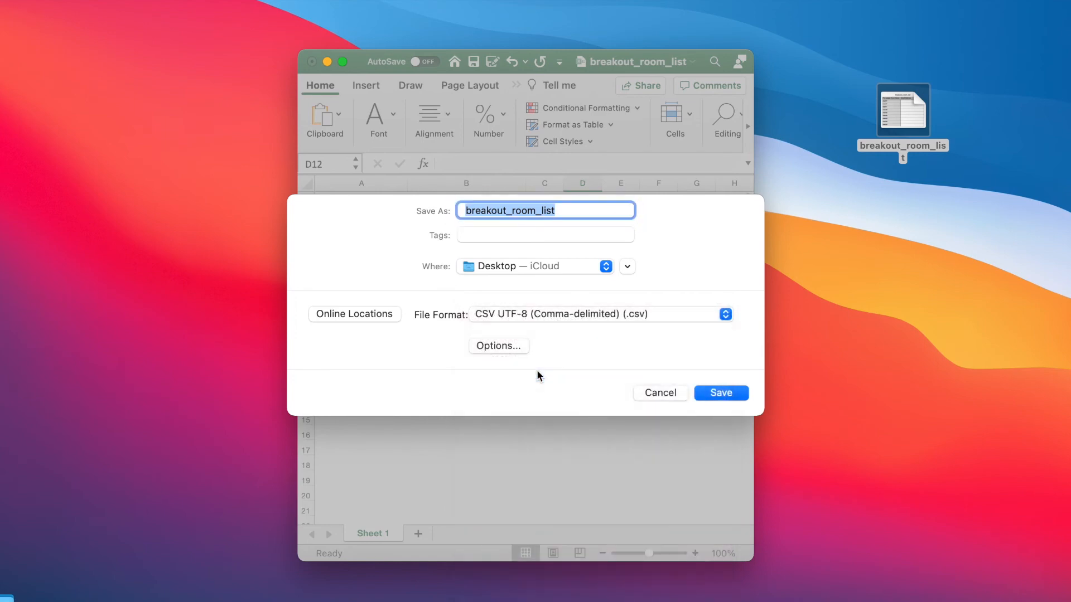
{"action": "left_click", "coordinate": [705, 396]}
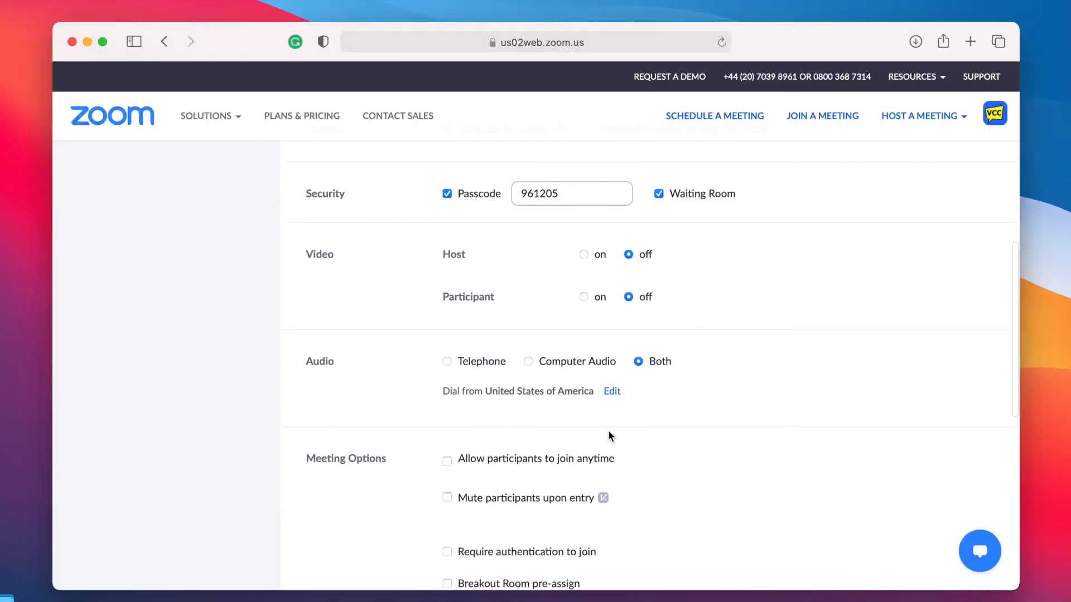
{"action": "scroll", "coordinate": [609, 434], "scroll_direction": "down", "scroll_amount": 5}
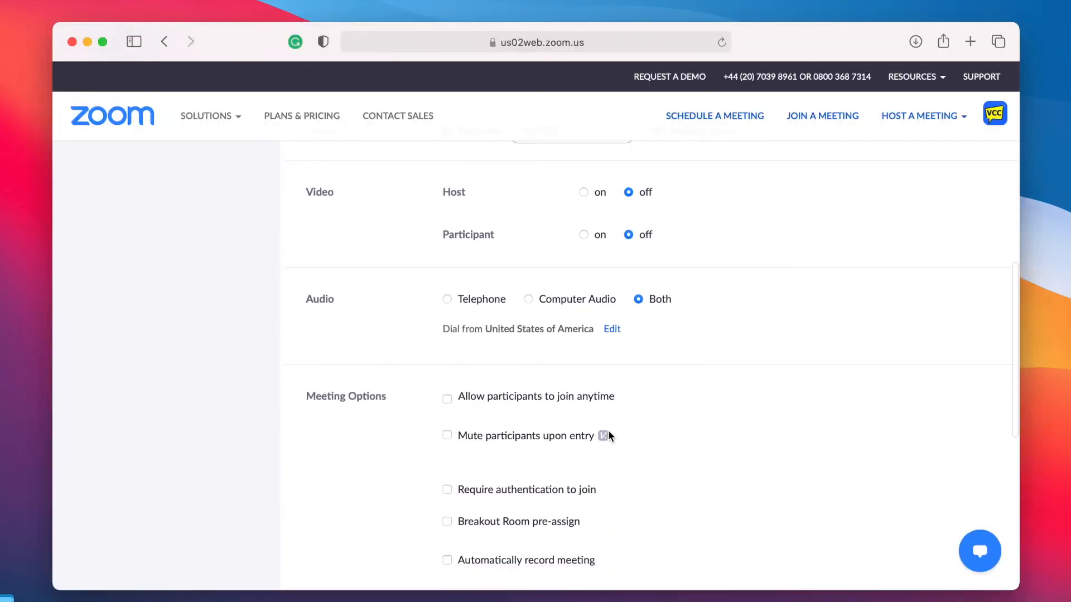
Step: Enable Breakout Room pre-assign and import breakout_room_list.csv
{"action": "scroll", "coordinate": [608, 431], "scroll_direction": "down", "scroll_amount": 1}
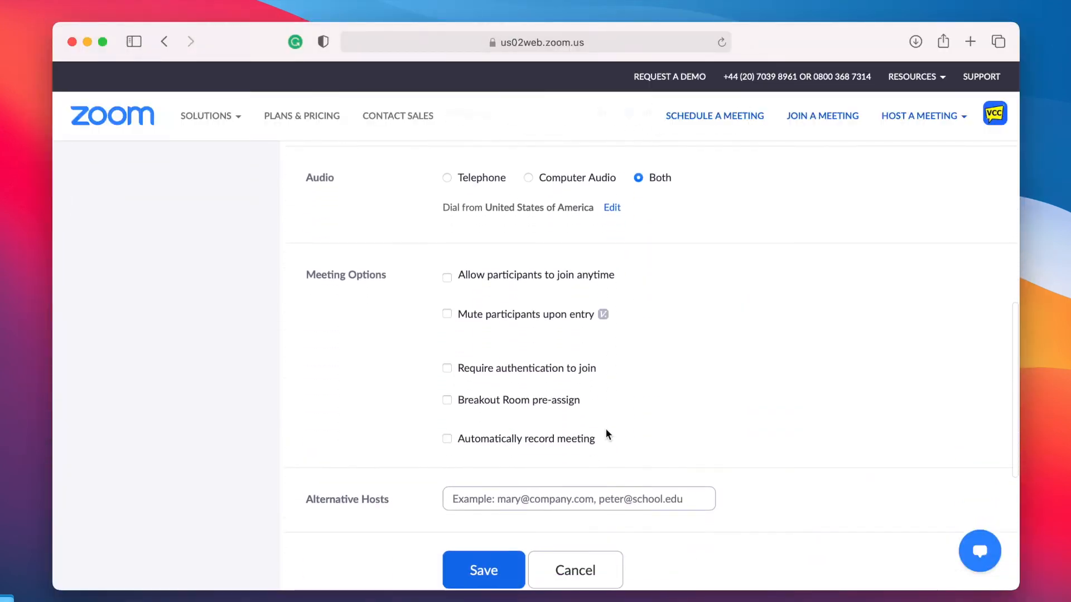
{"action": "left_click", "coordinate": [450, 401]}
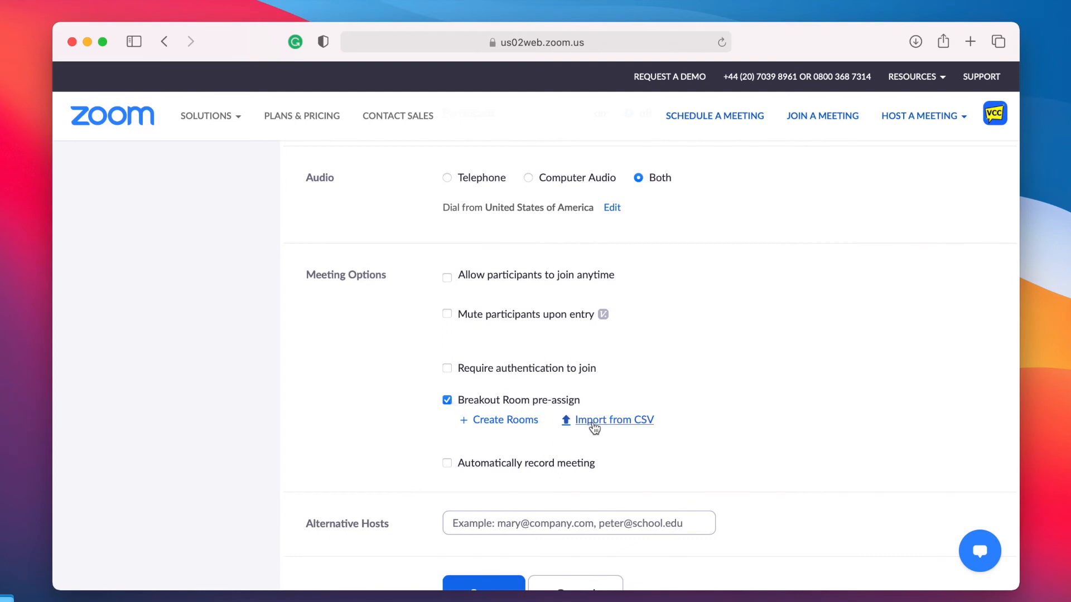
{"action": "left_click", "coordinate": [594, 427]}
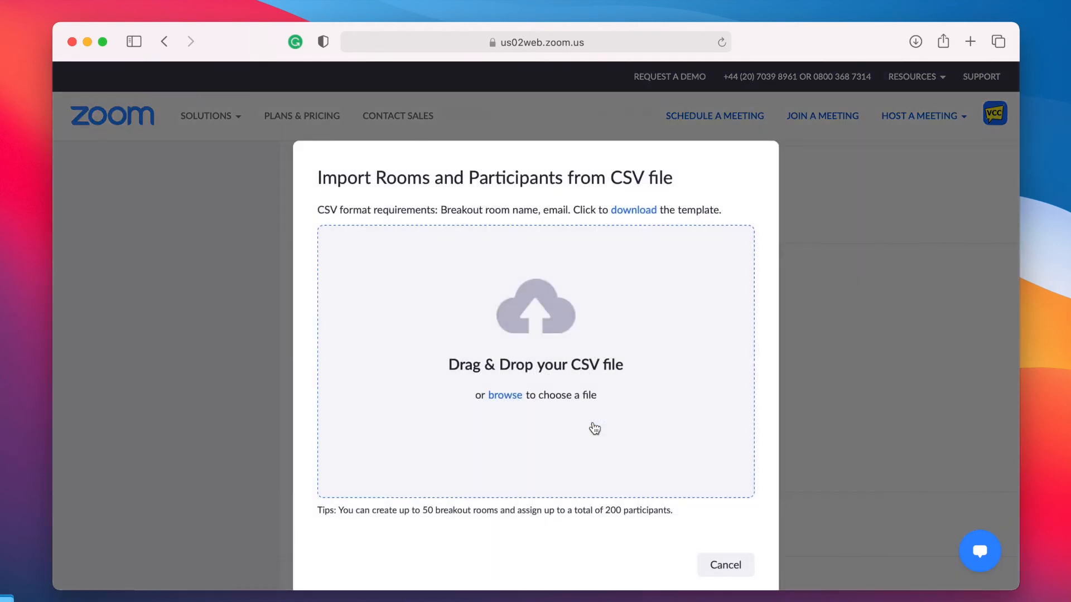
{"action": "left_click", "coordinate": [516, 399]}
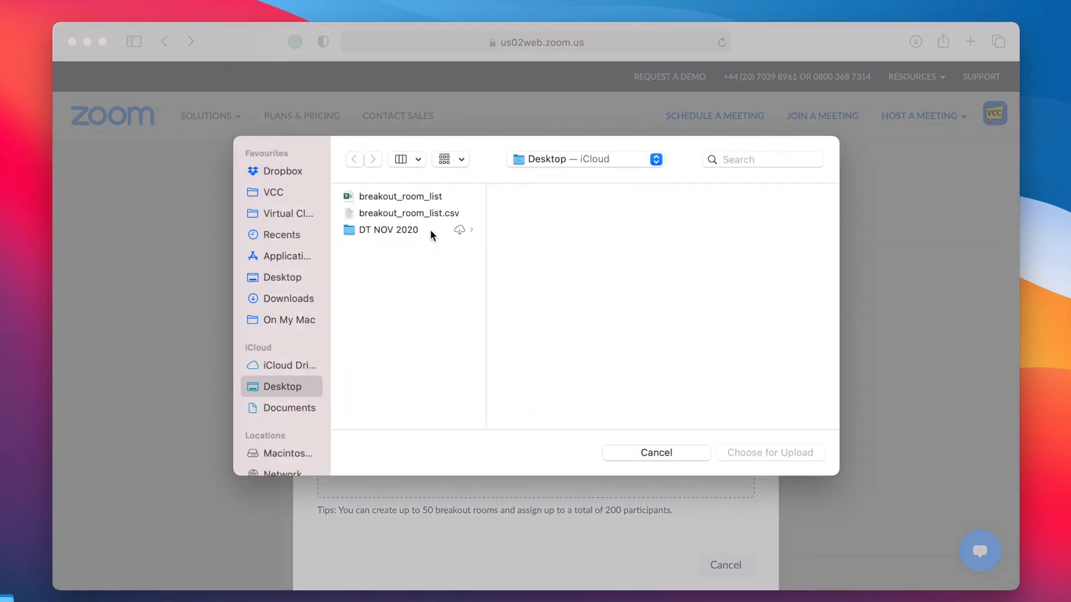
{"action": "left_click", "coordinate": [416, 213]}
{"action": "left_click", "coordinate": [750, 453]}
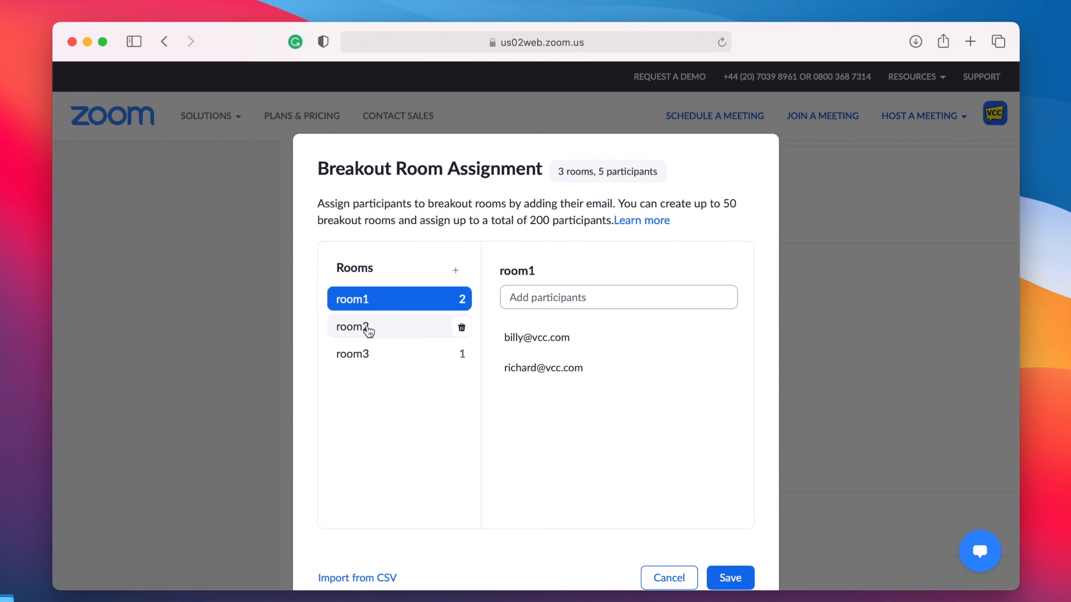
Step: Review the imported room2 and room3 participants and save the assignments
{"action": "left_click", "coordinate": [368, 331]}
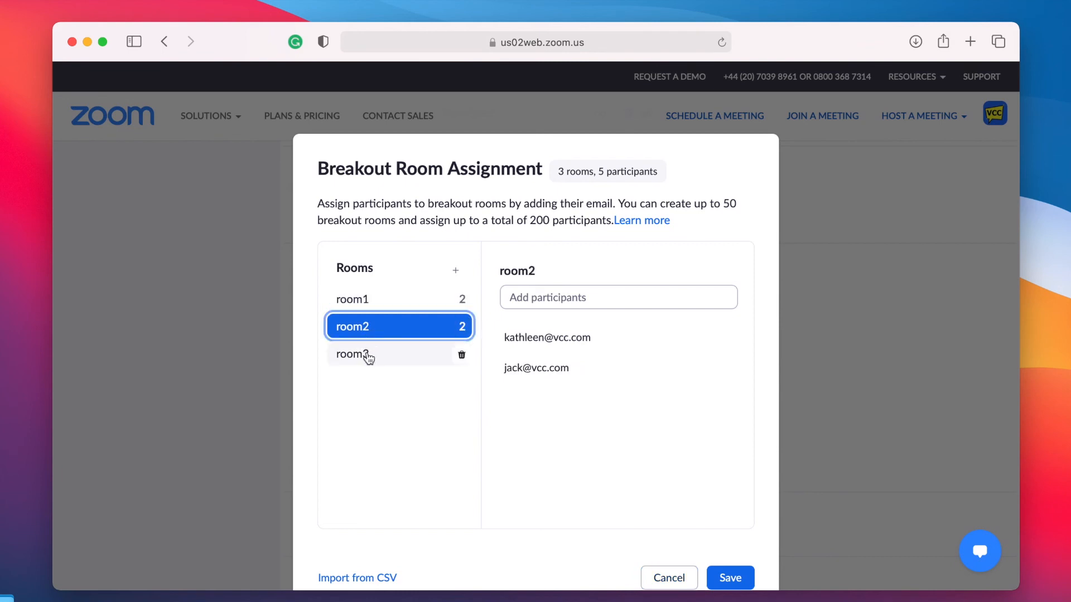
{"action": "left_click", "coordinate": [368, 359]}
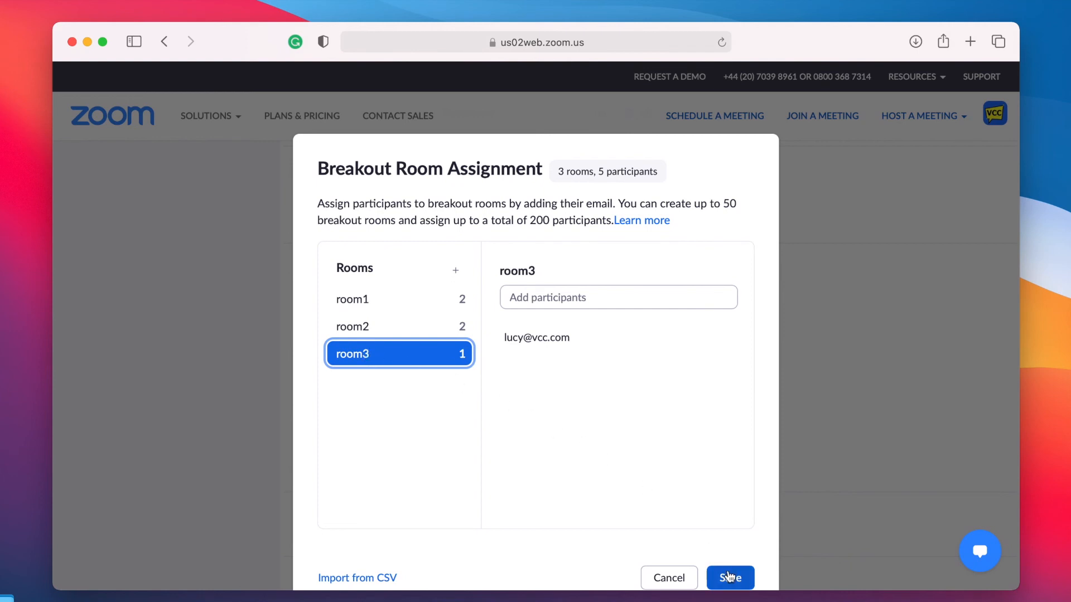
{"action": "left_click", "coordinate": [728, 578]}
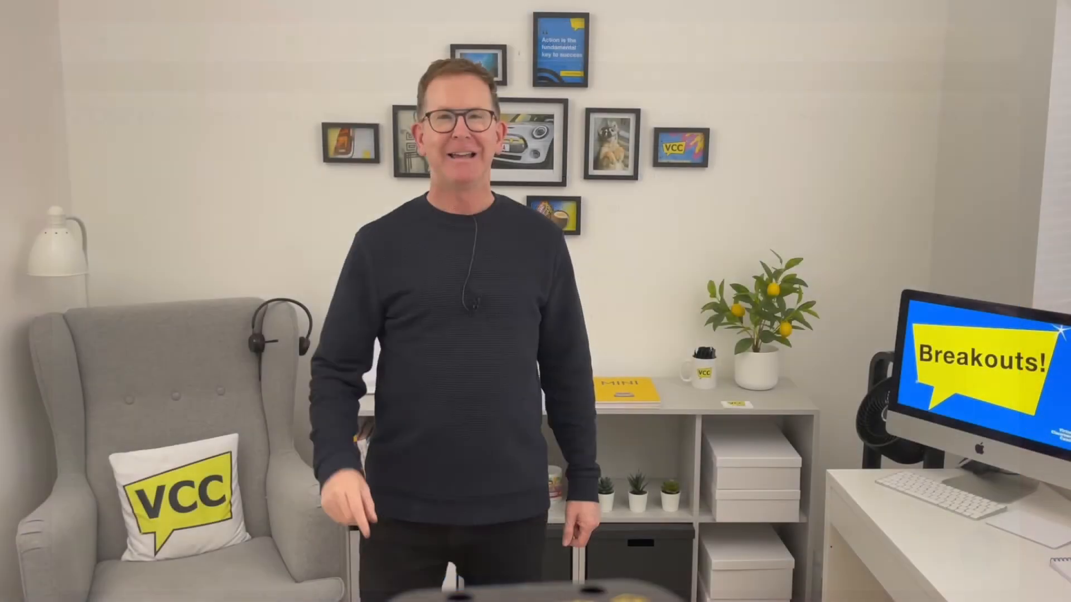